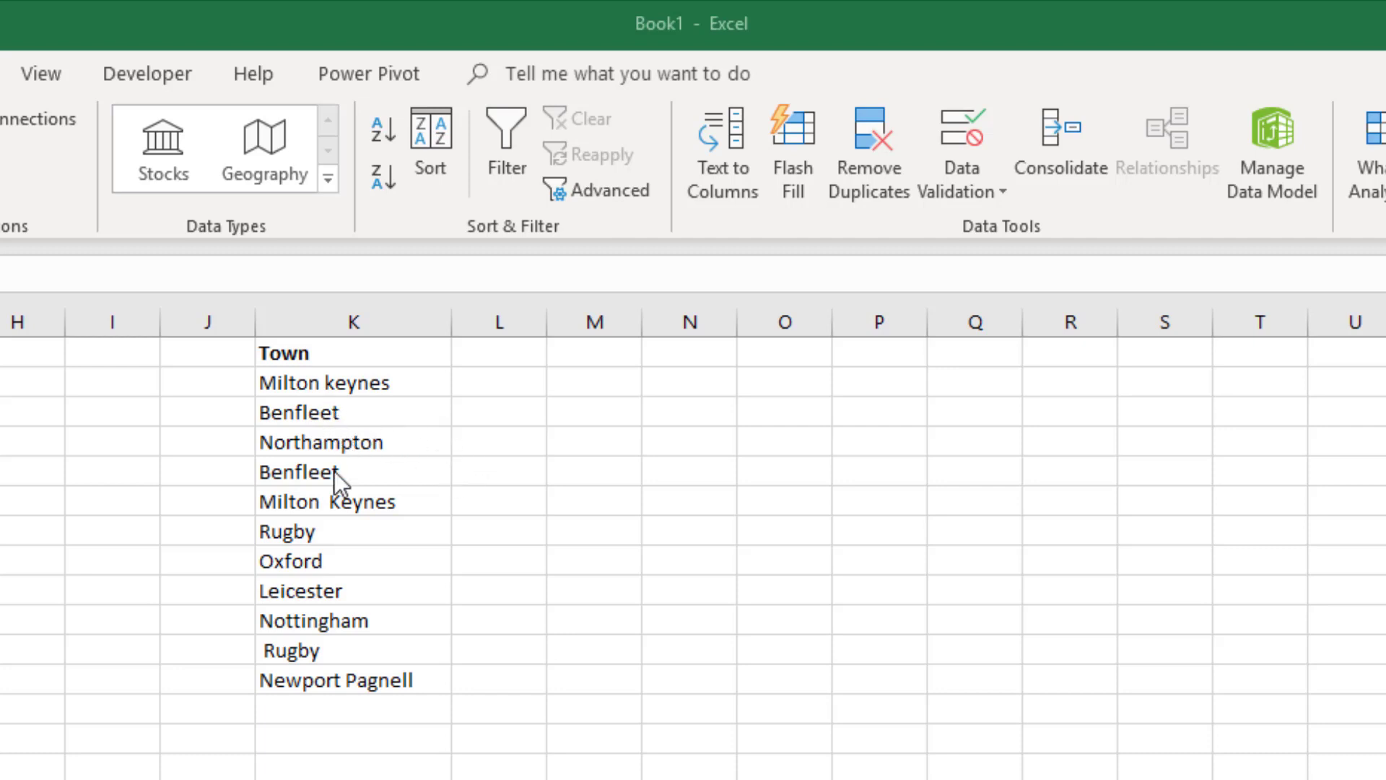
- Select the town cells from K2 down column K
click(342, 697)
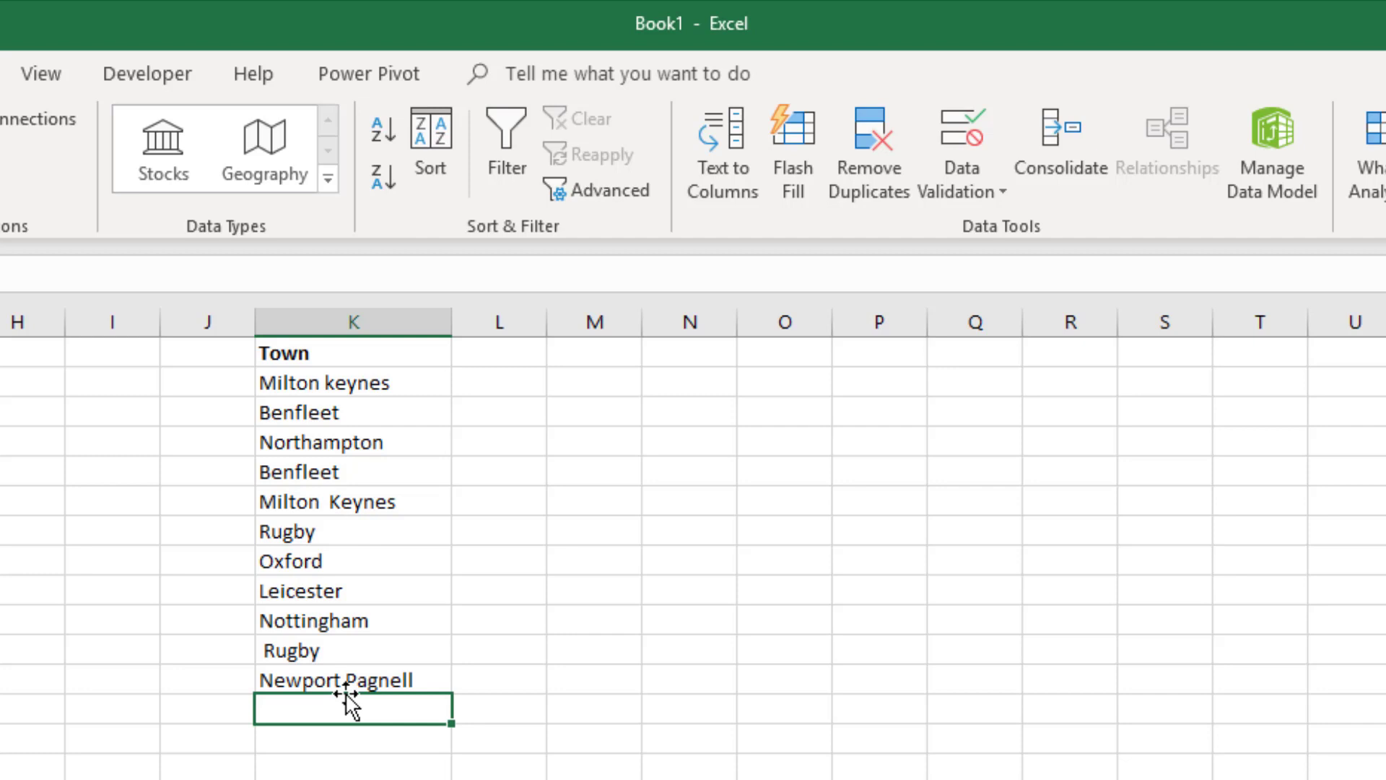
click(349, 677)
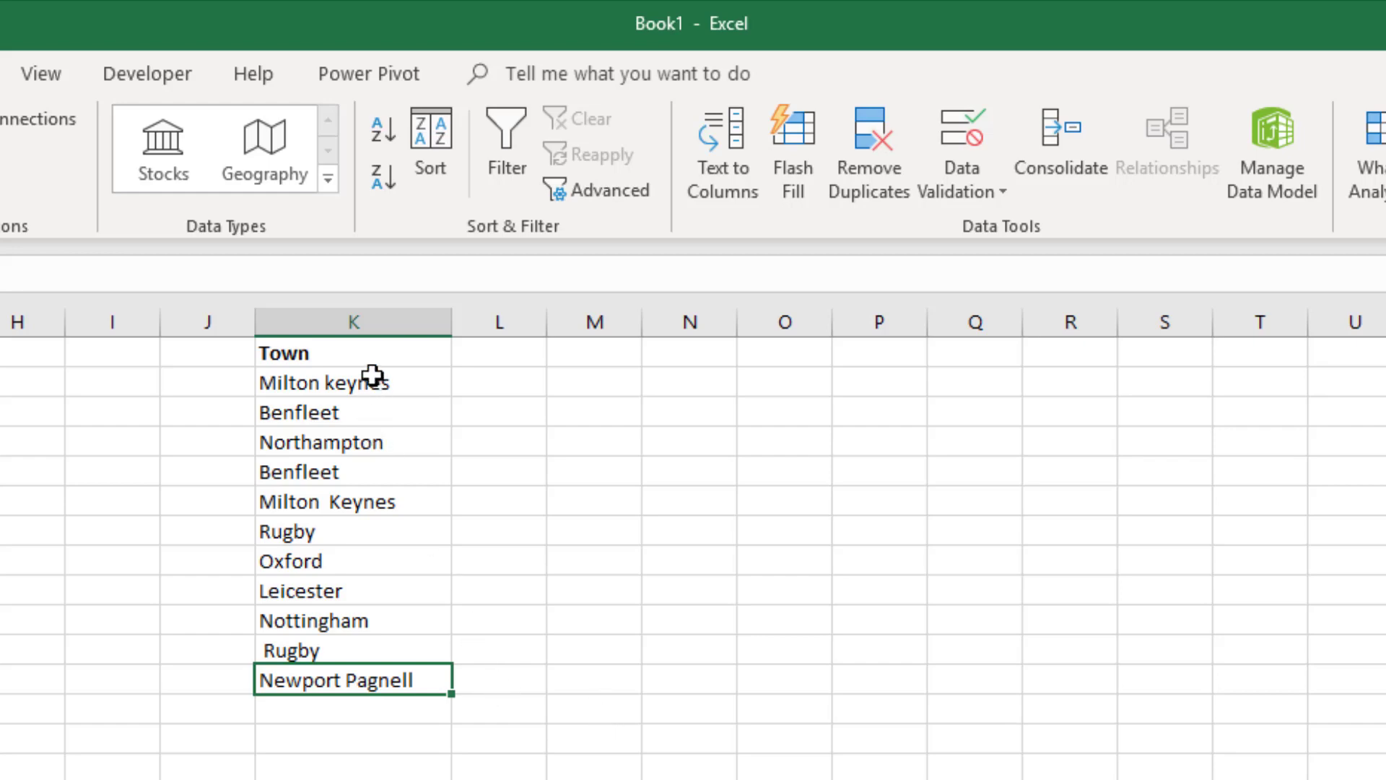
drag(360, 381, 326, 779)
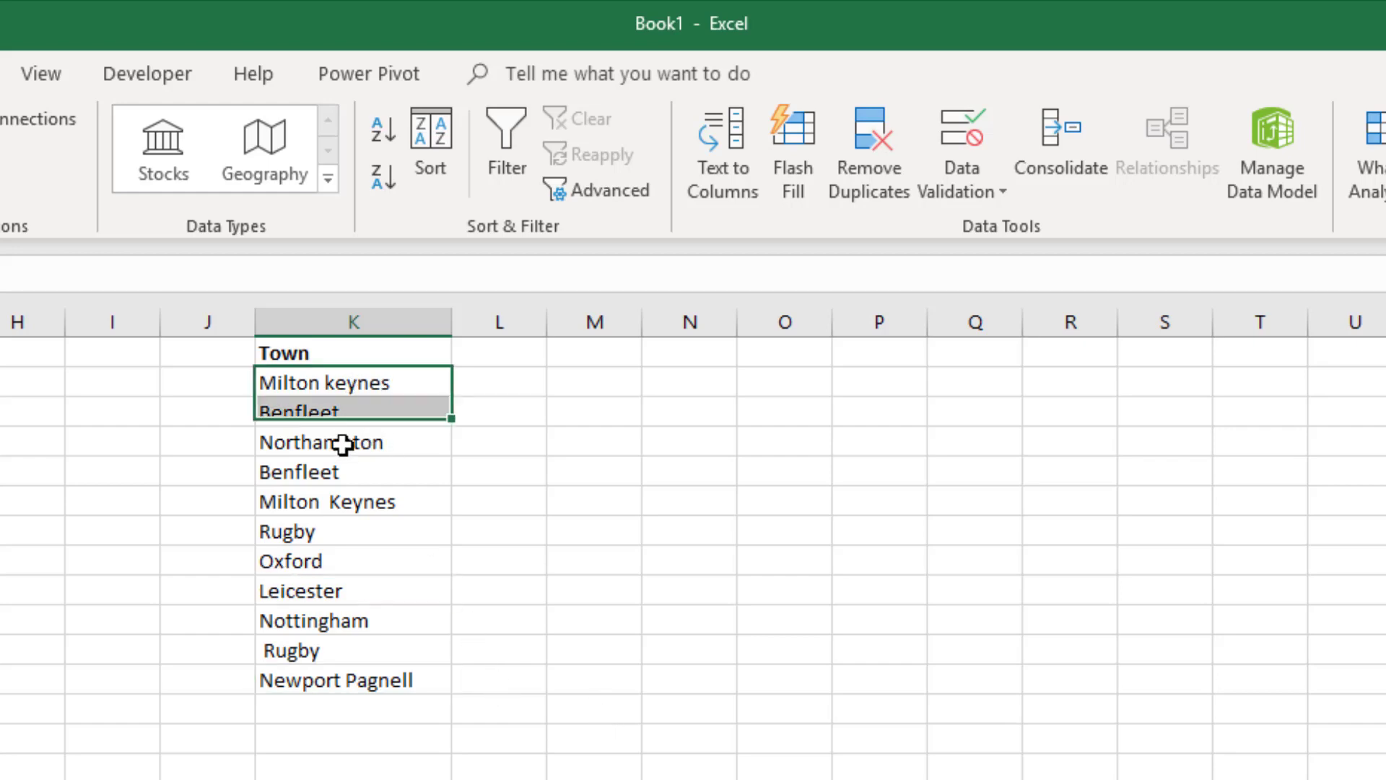
drag(477, 659, 491, 736)
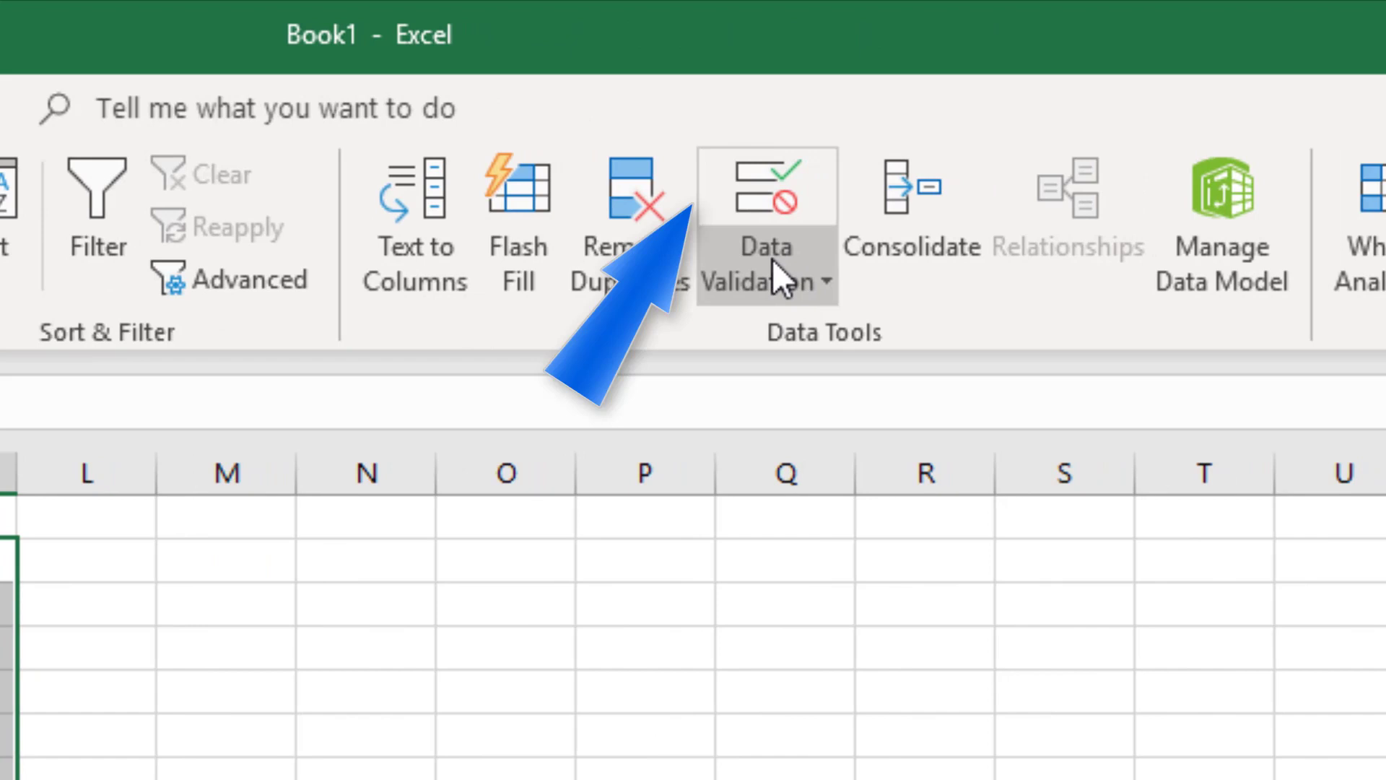
- Open Data Validation for the selected towns and place the dialog beside the list
click(772, 258)
click(782, 339)
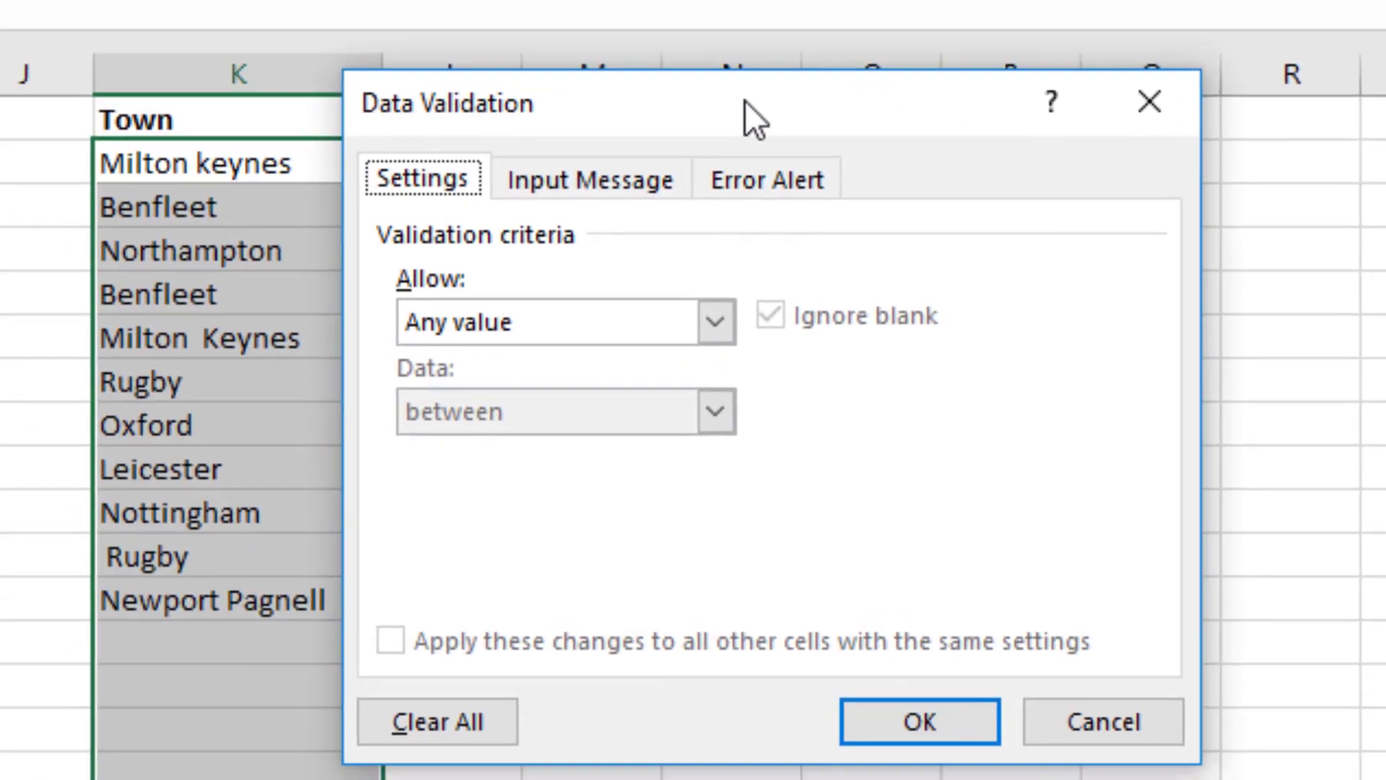
drag(389, 511, 562, 431)
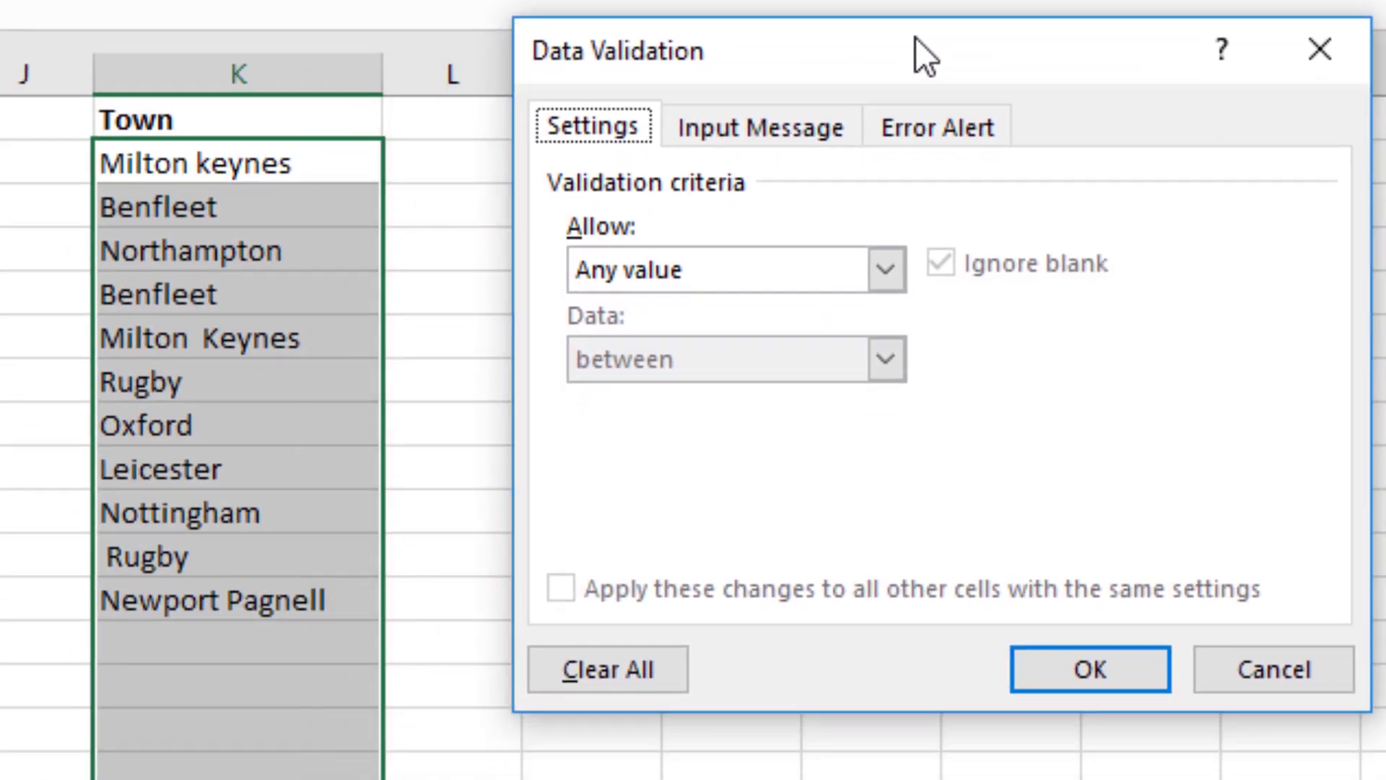
drag(915, 38, 903, 31)
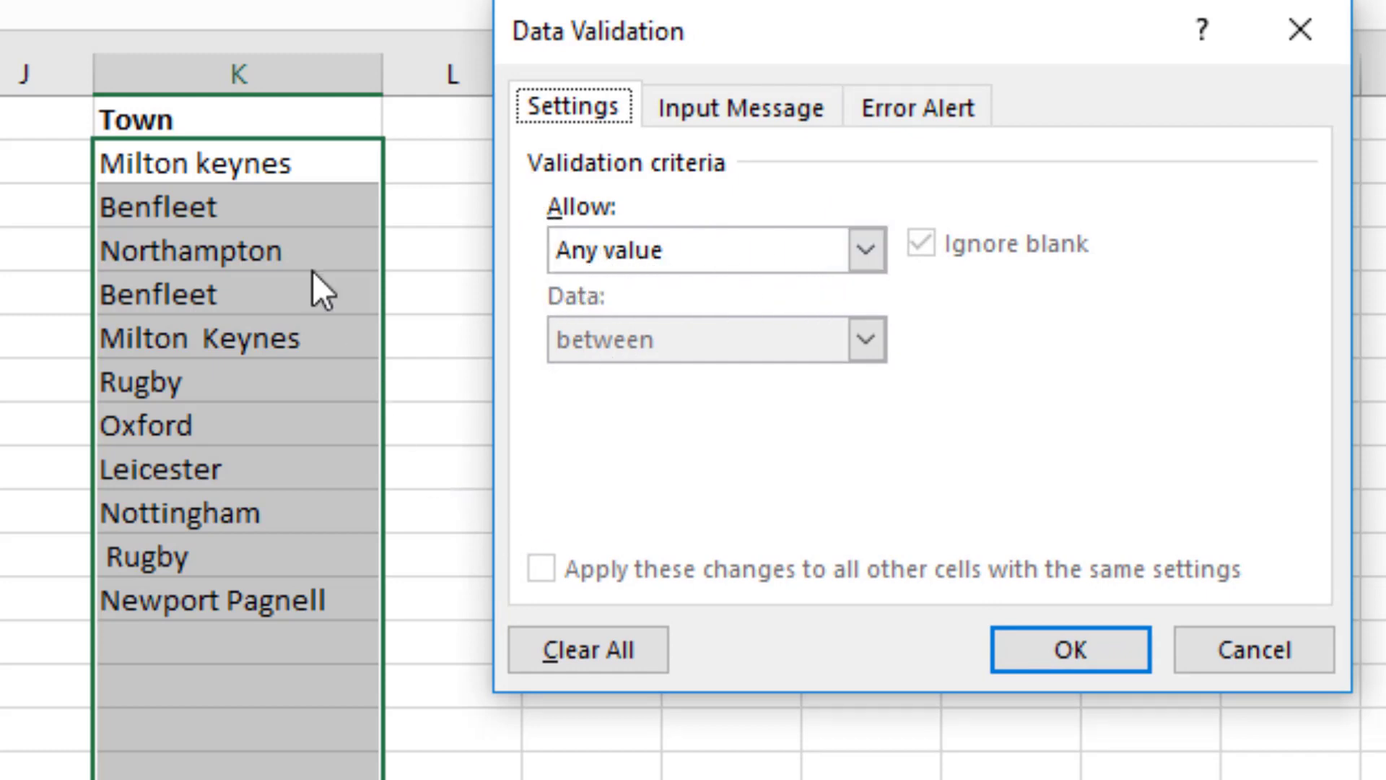
- Set the validation to Custom with formula =K2=TRIM(K2) and apply it to column K
click(867, 250)
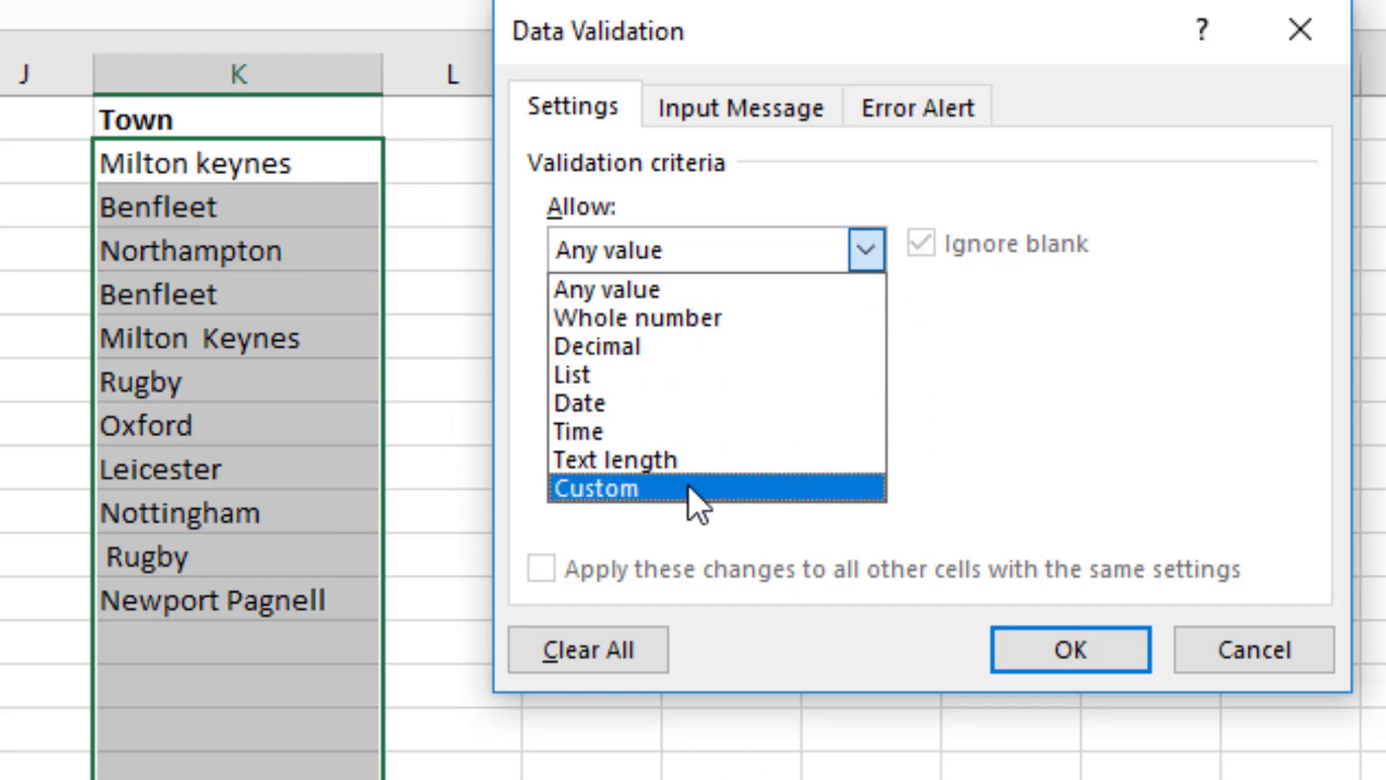
click(691, 491)
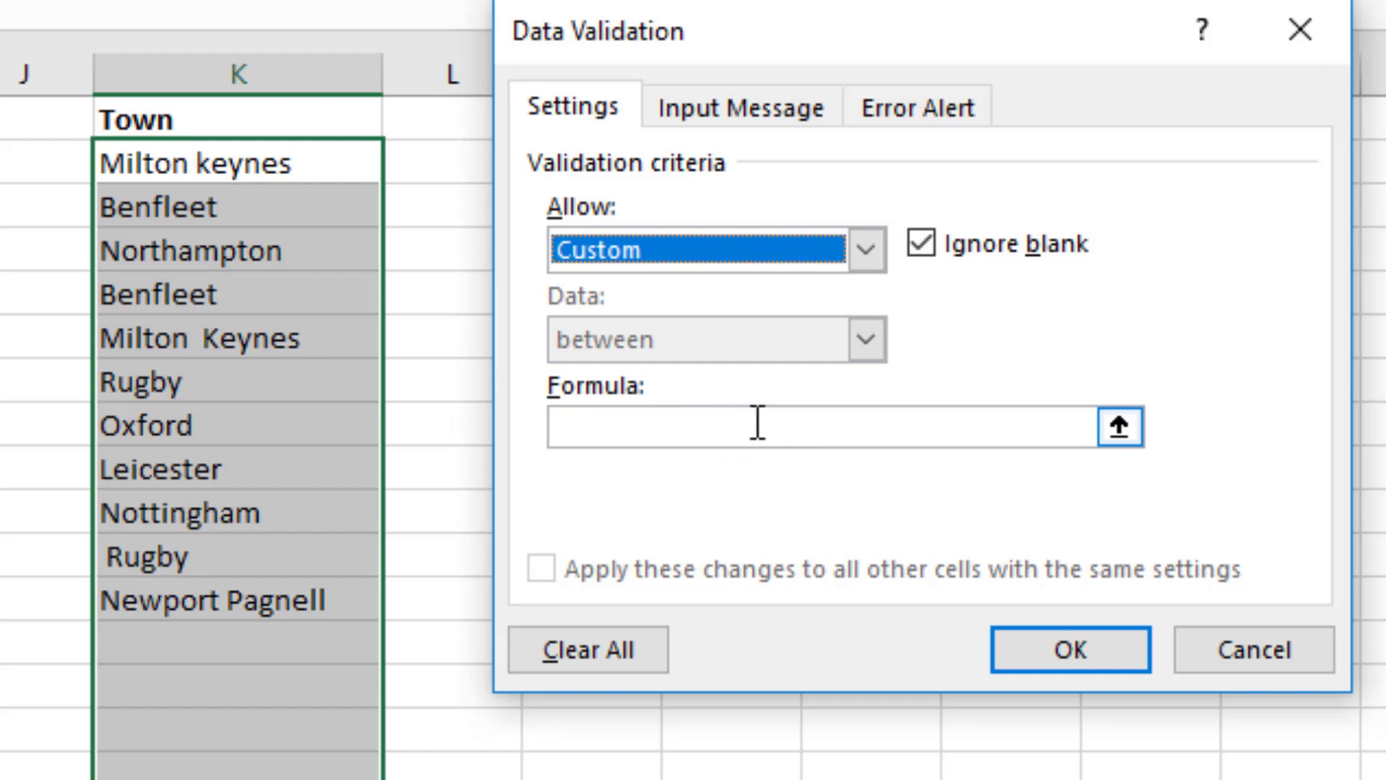
click(1120, 430)
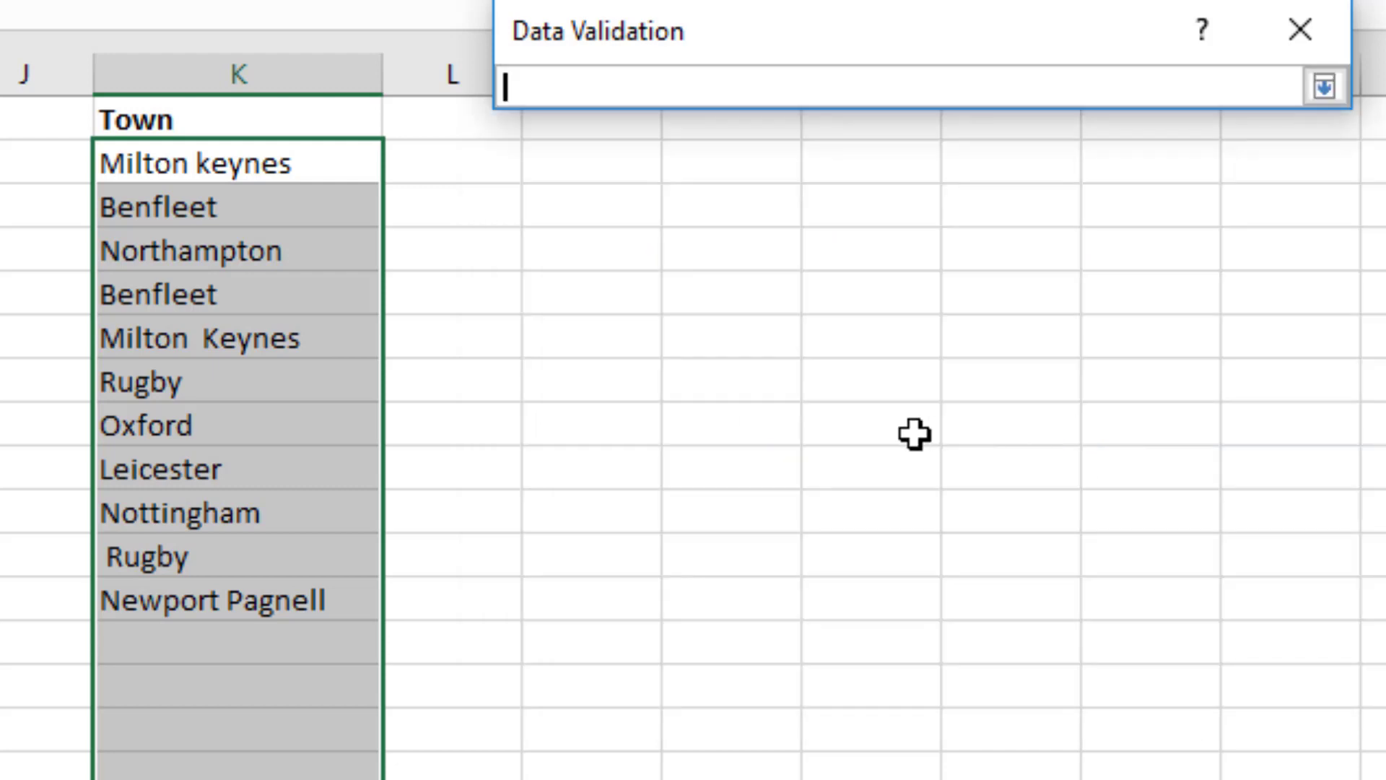
click(240, 164)
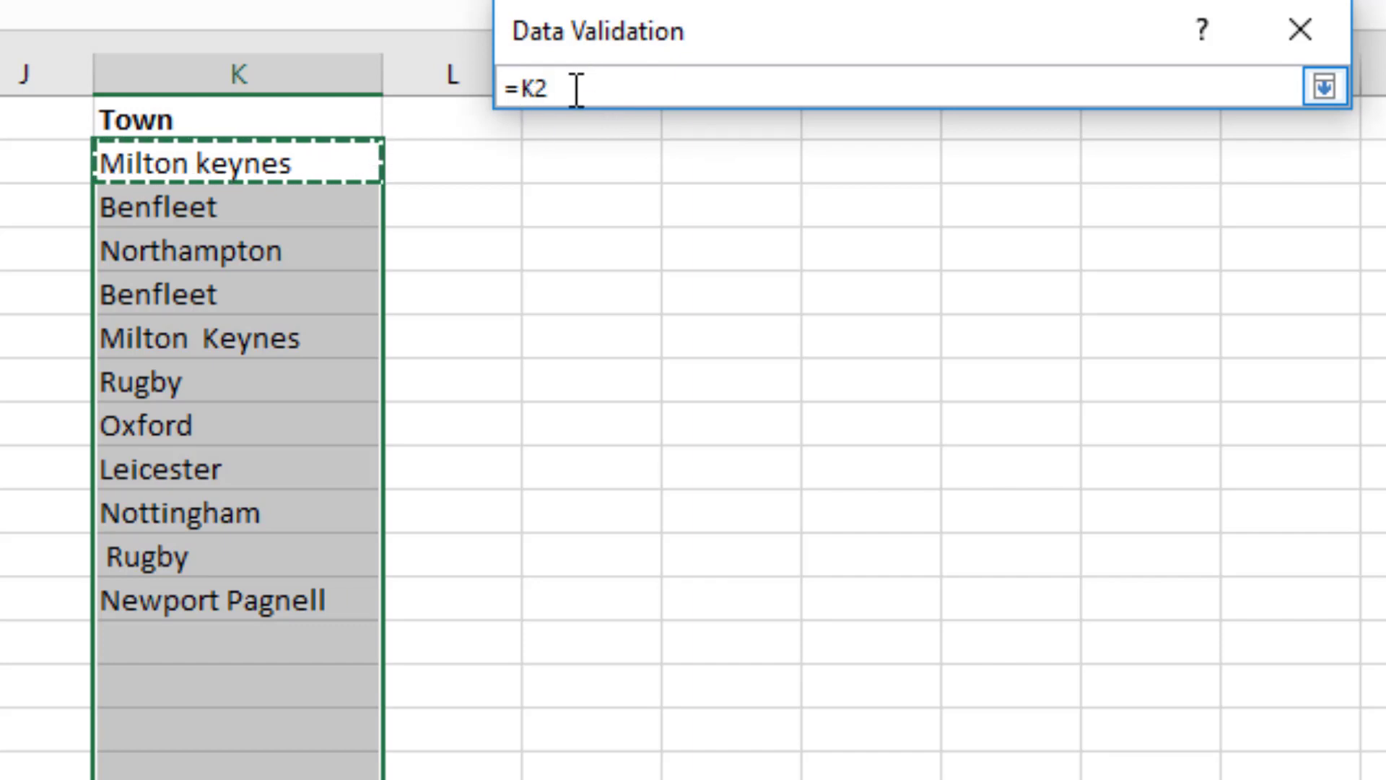
click(1323, 87)
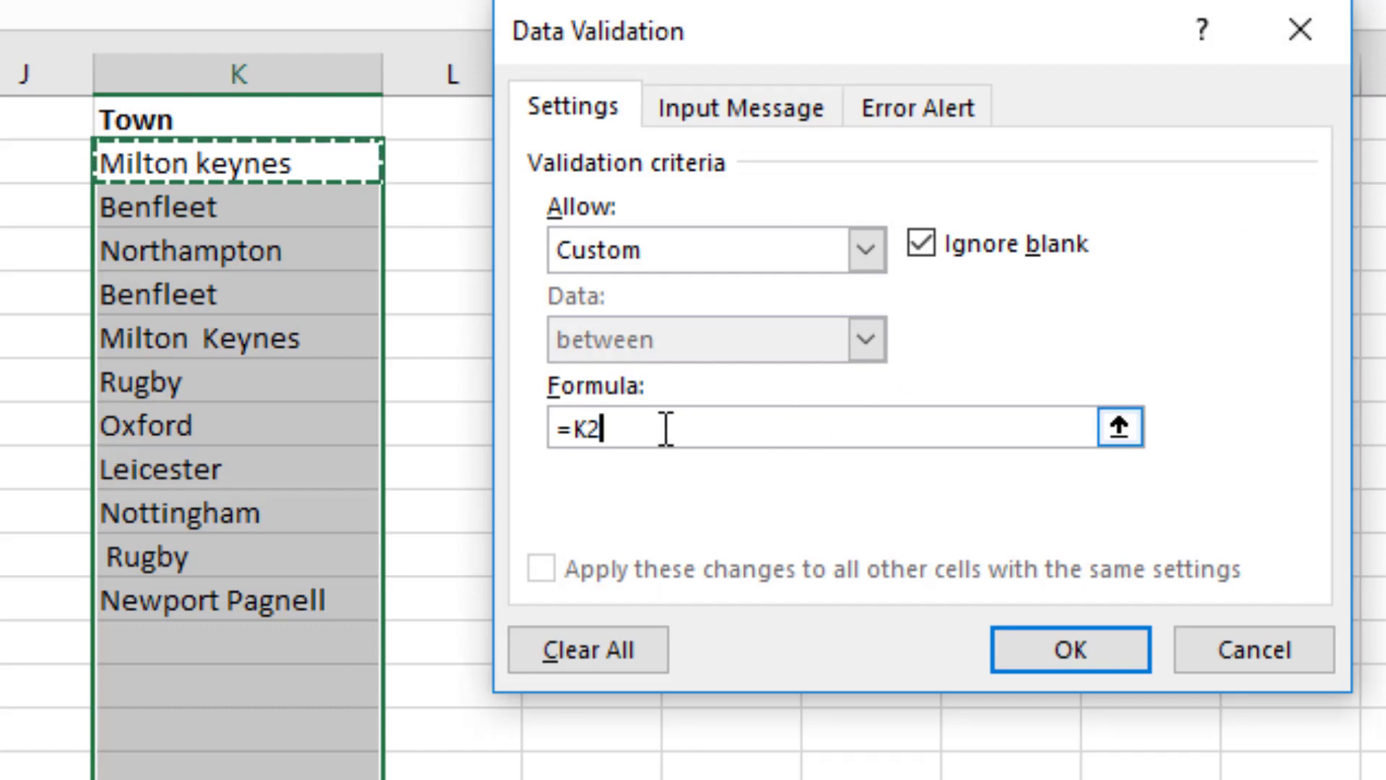
text(=)
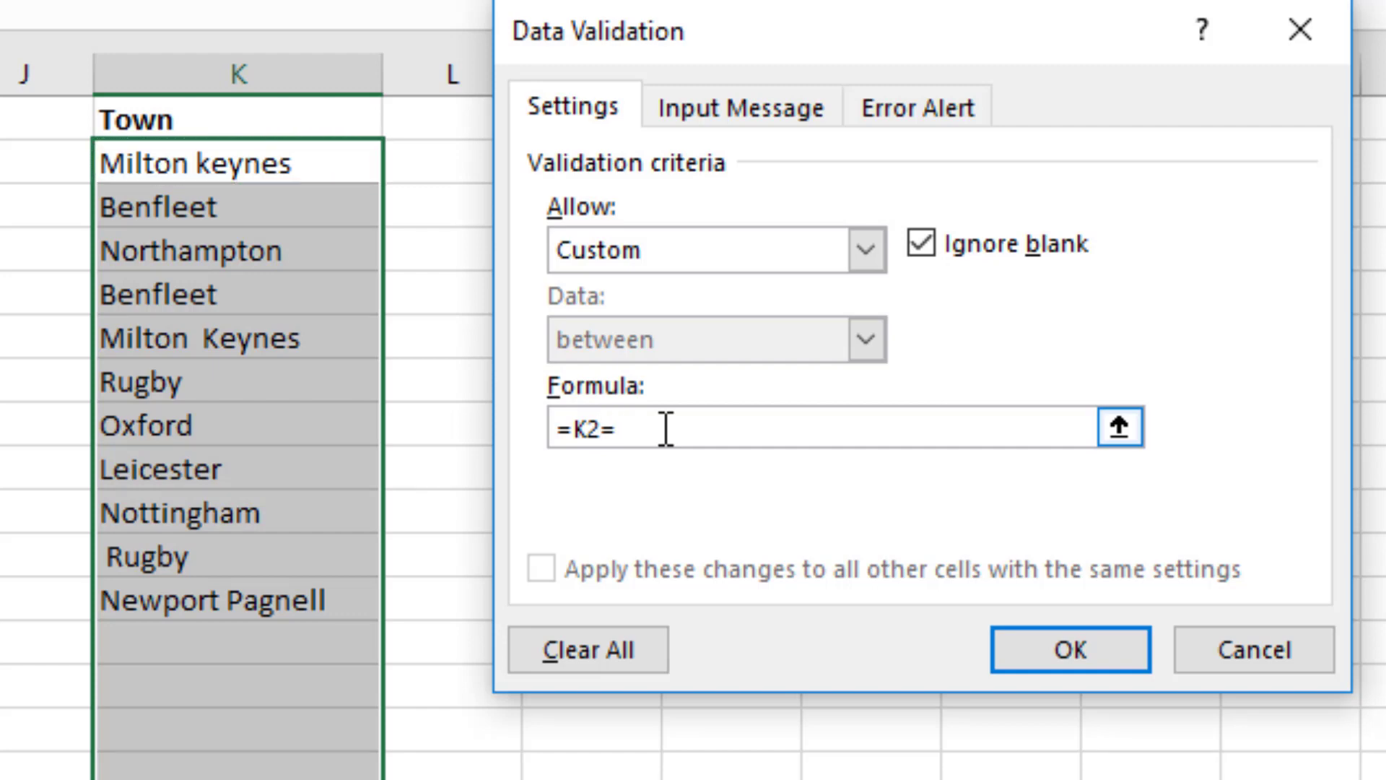
text(trim(k2))
click(1072, 648)
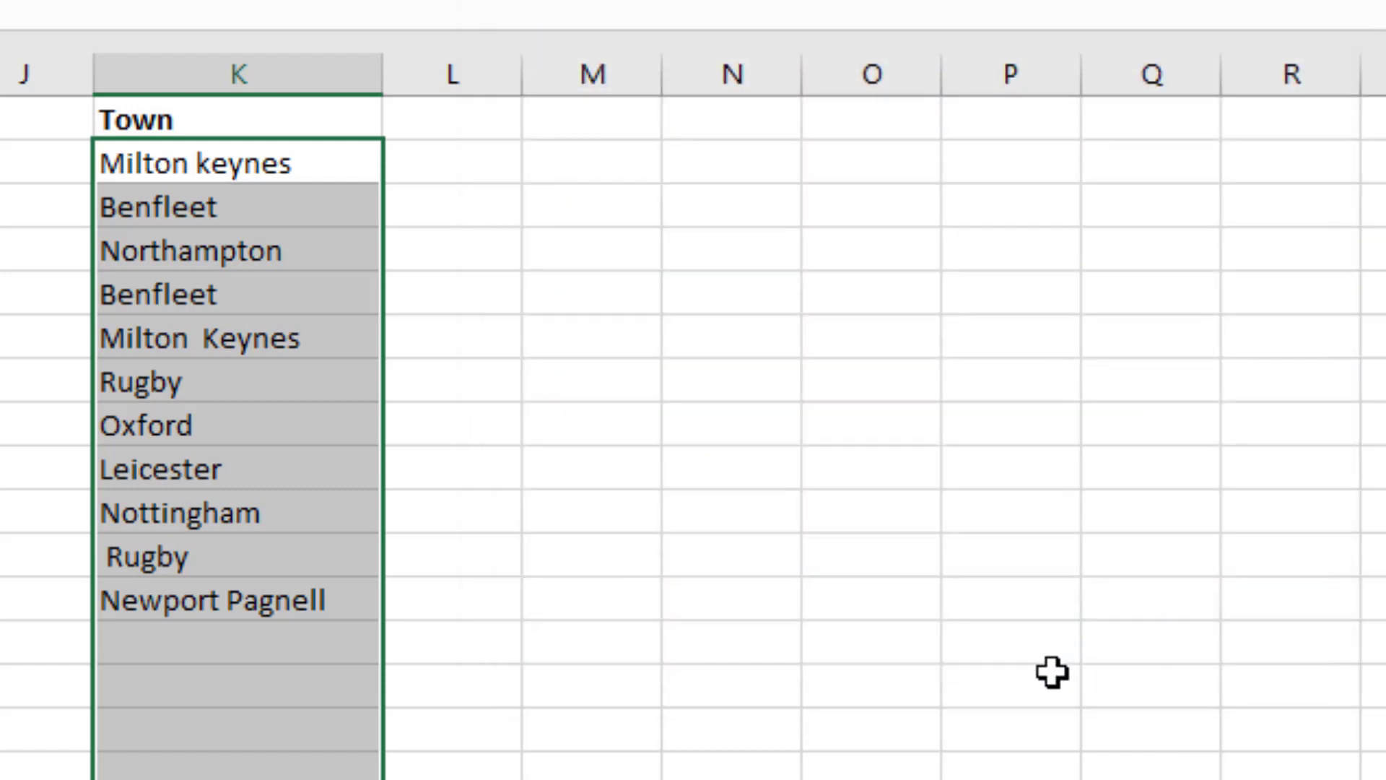
- Enter ' Milton keynes' in K13, then retry and remove the leading space so it's accepted
click(244, 639)
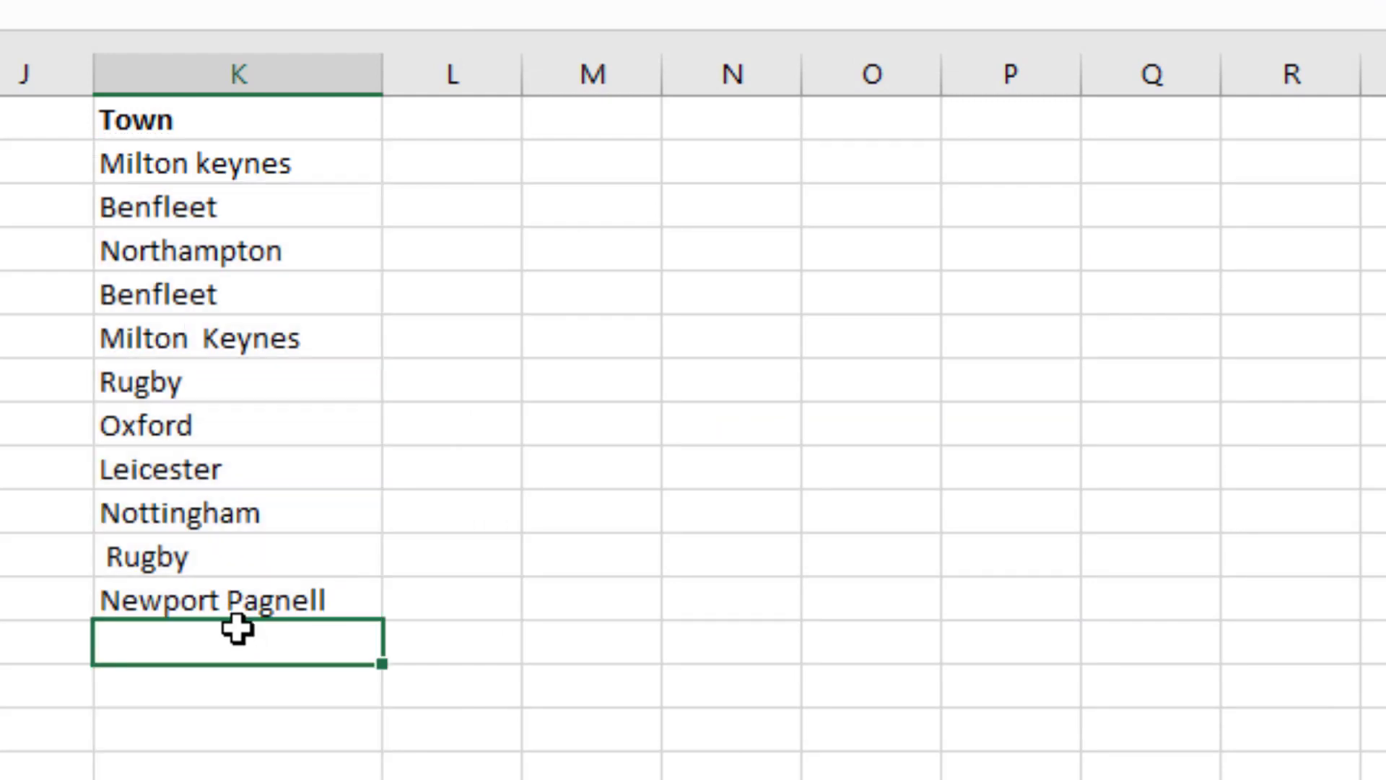
double_click(238, 628)
text(Milton )
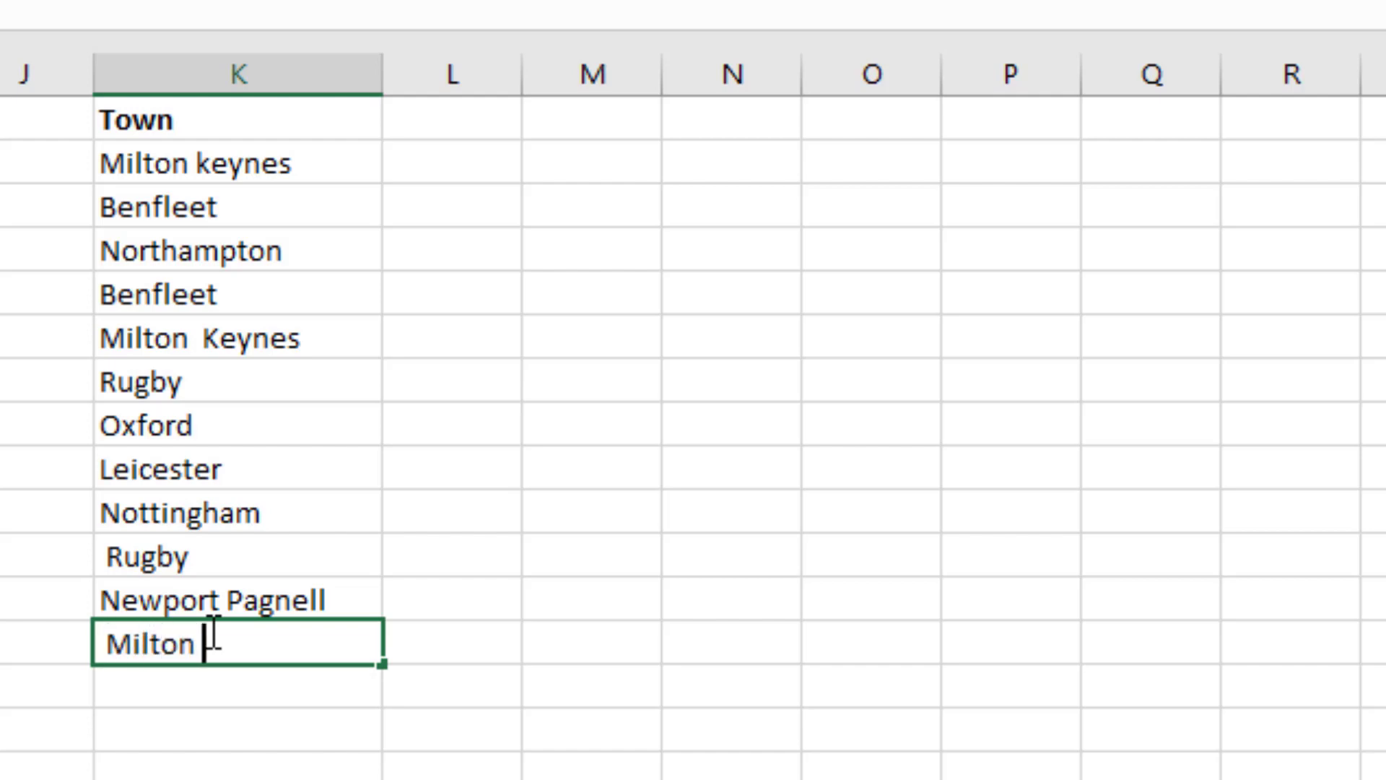
text(keynes)
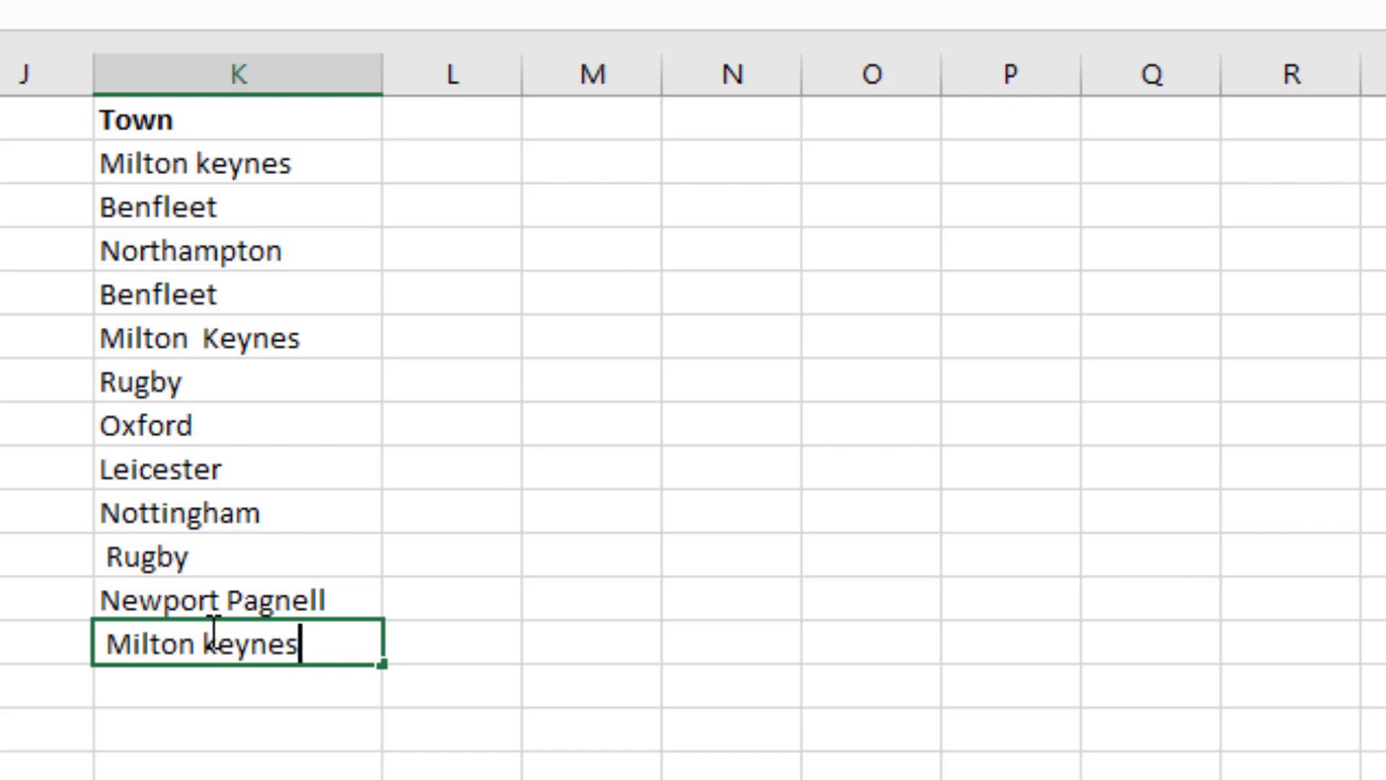
key(Return)
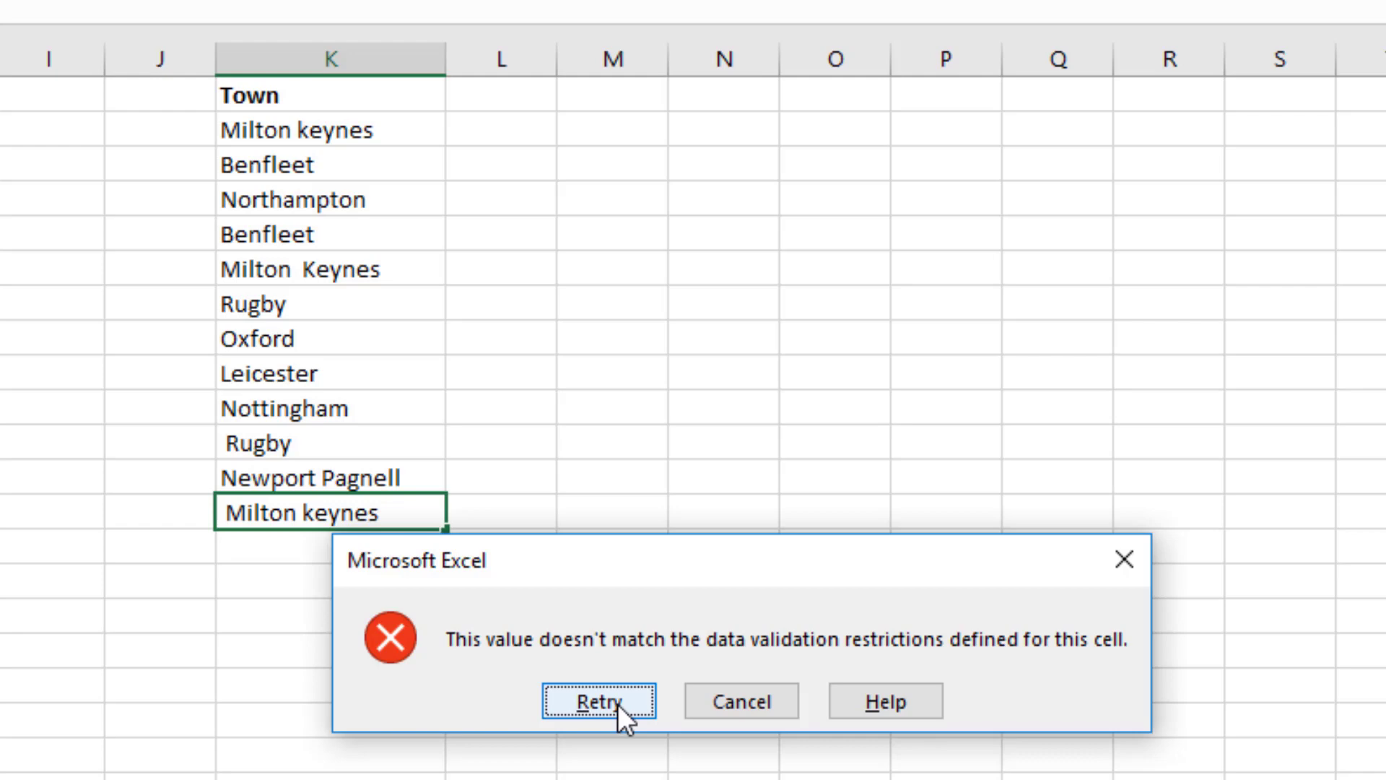
click(599, 701)
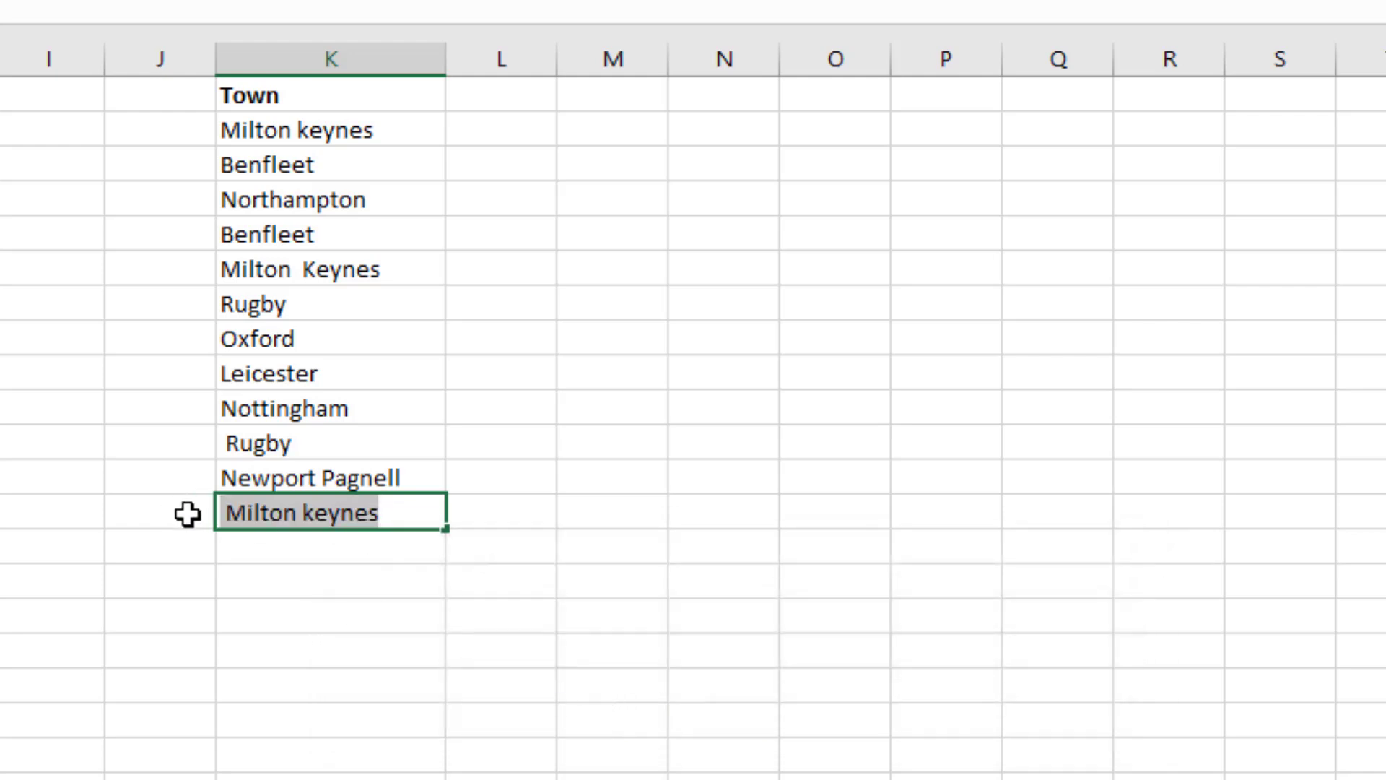
click(222, 511)
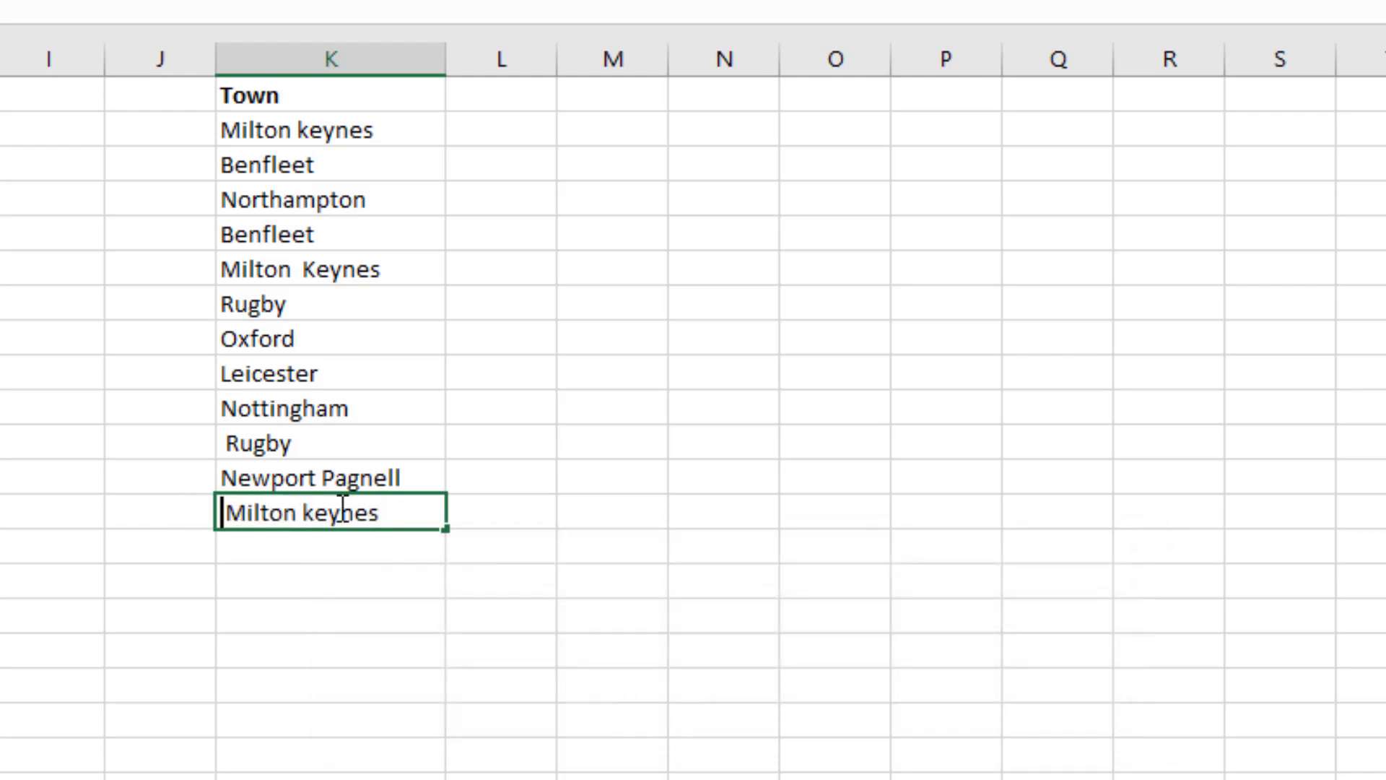
click(364, 543)
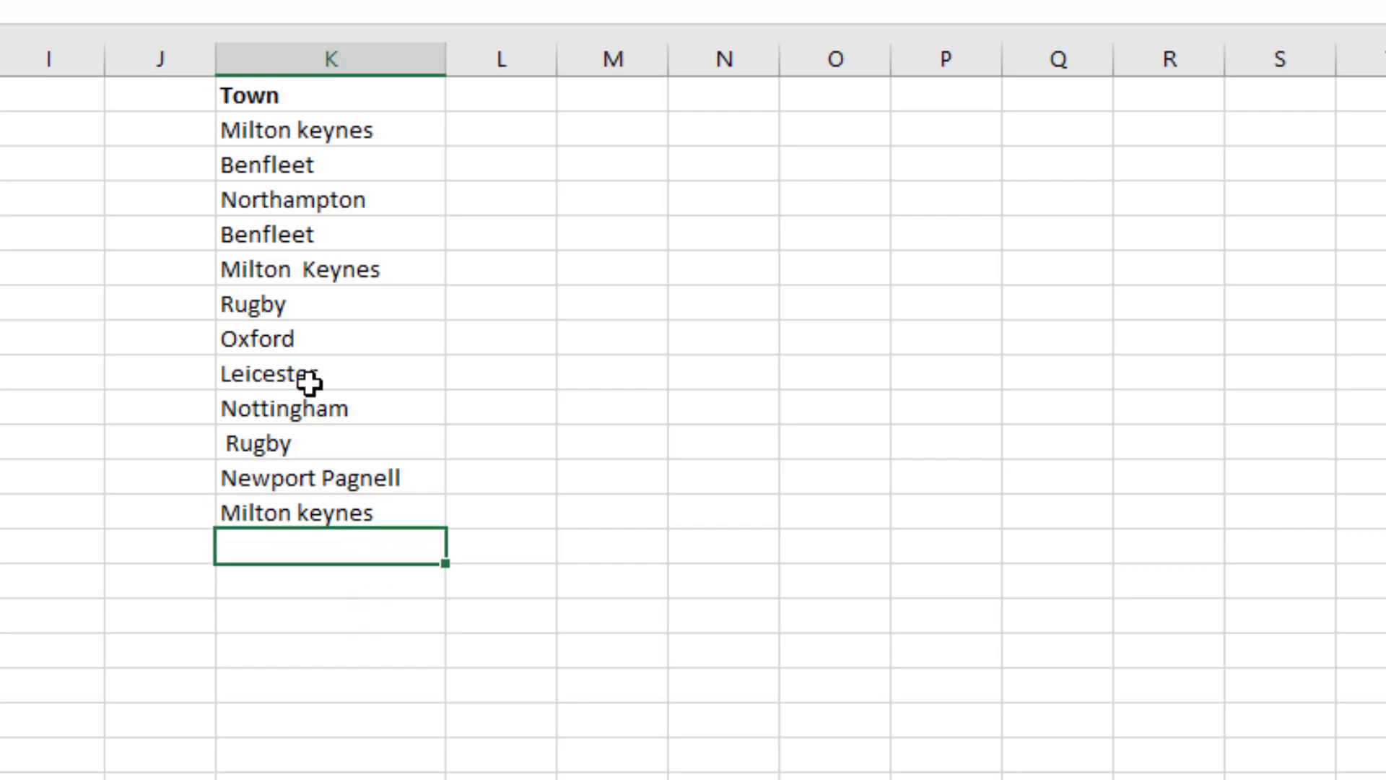
- Select K2 to the end of the Town list and reopen Data Validation
click(352, 131)
key(ctrl+shift+Down)
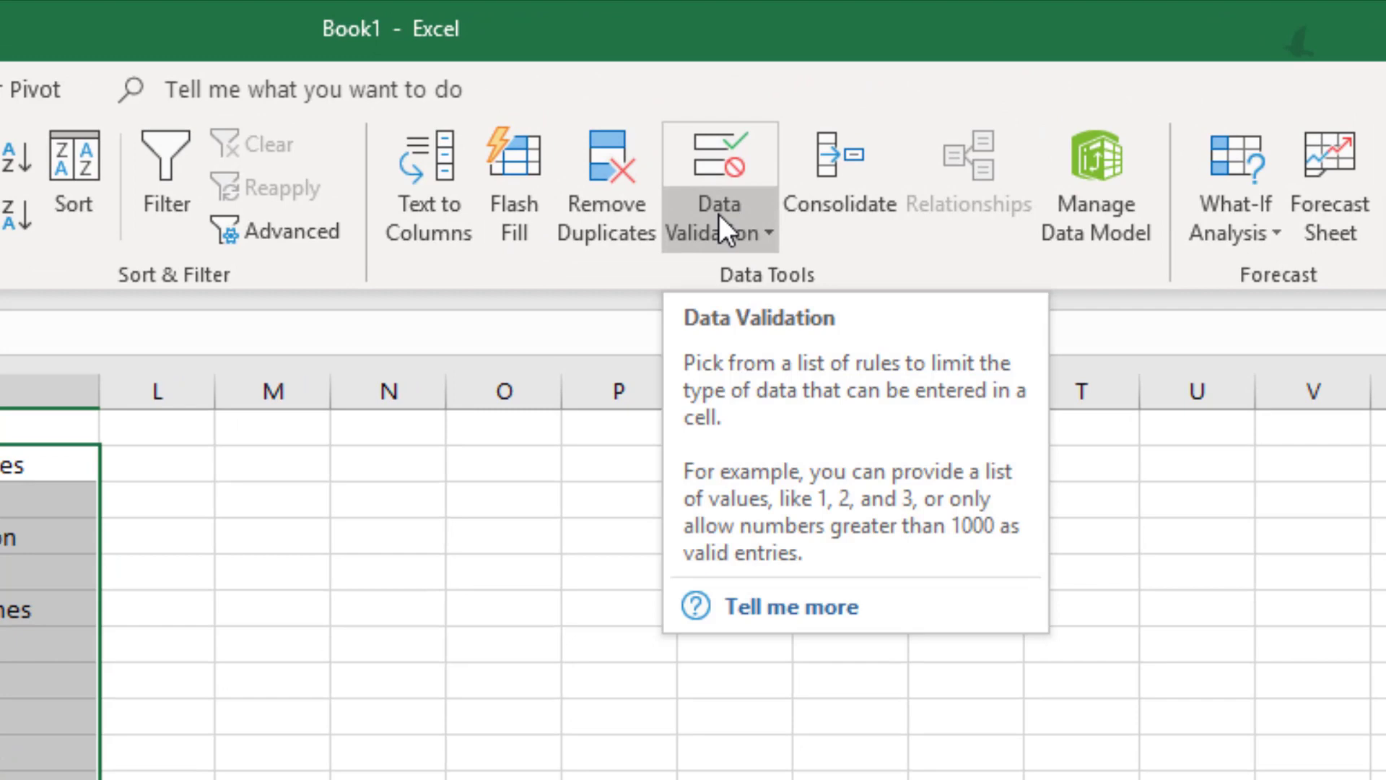
click(723, 240)
click(738, 268)
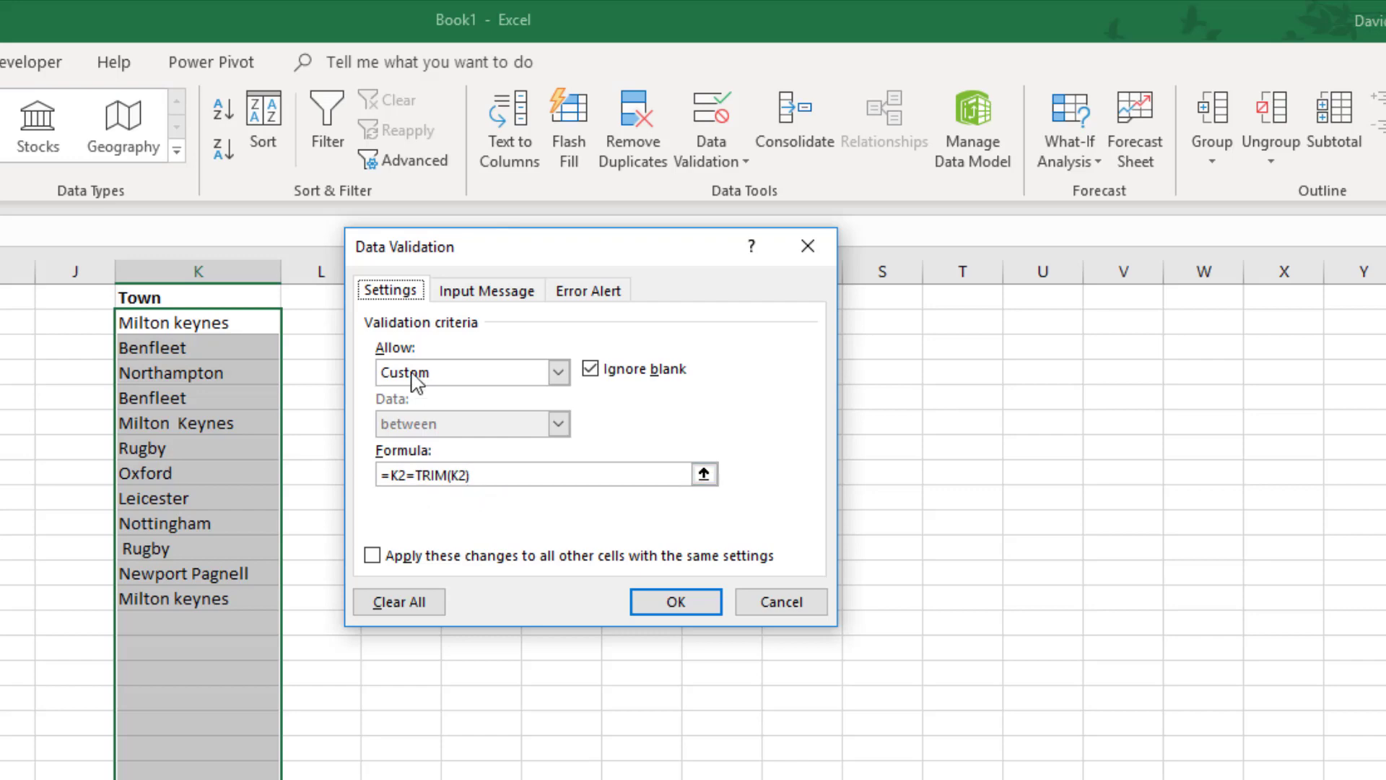
- Add an input message titled 'Town' reading 'Please Enter the full town name'
click(502, 297)
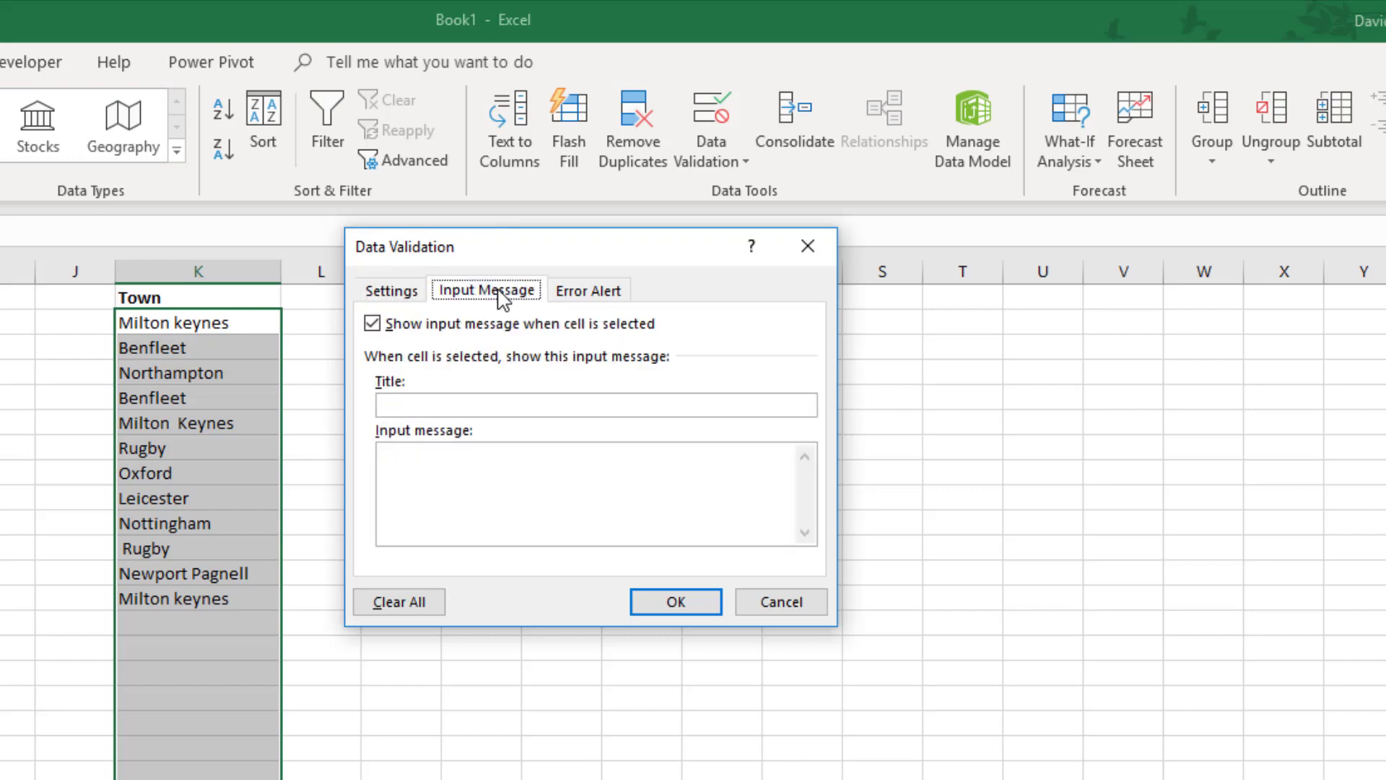
click(434, 407)
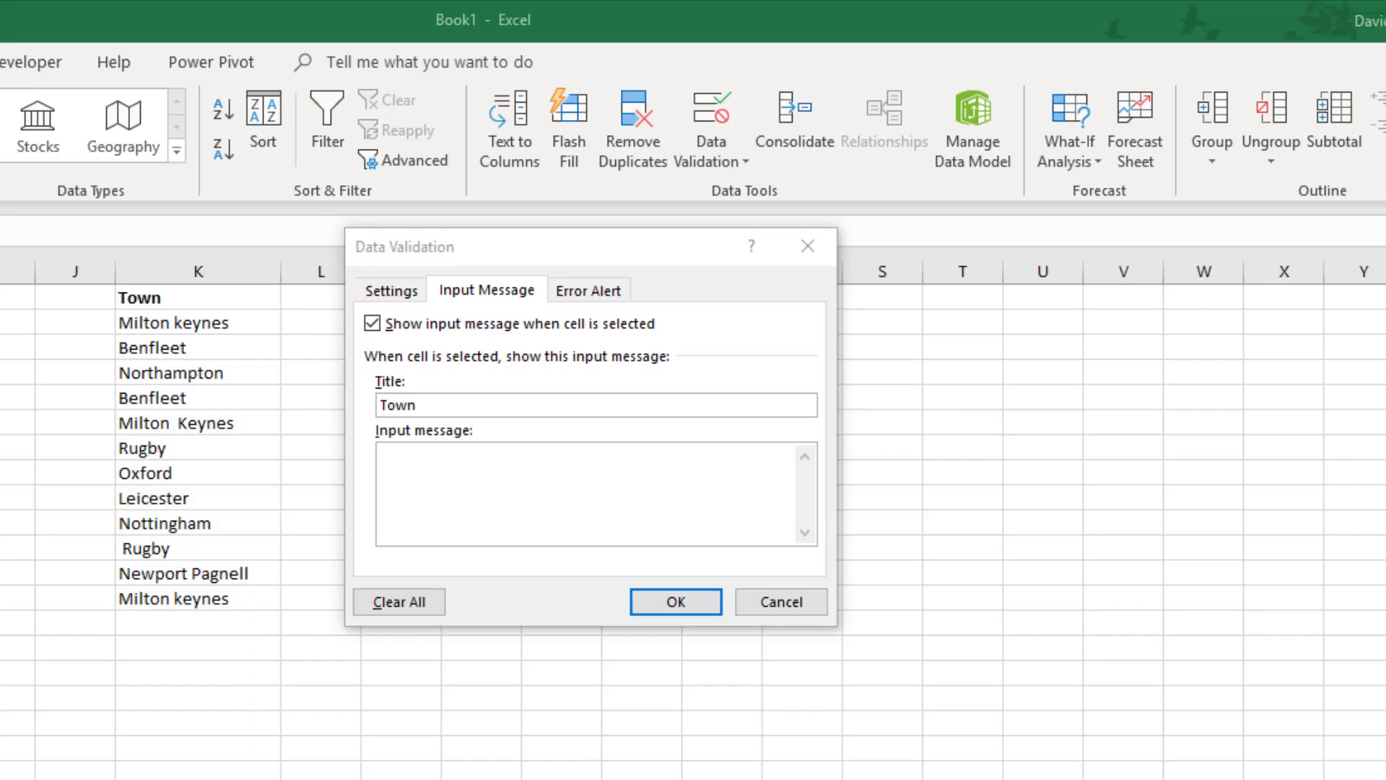
click(511, 463)
text(Please Enter the full town name)
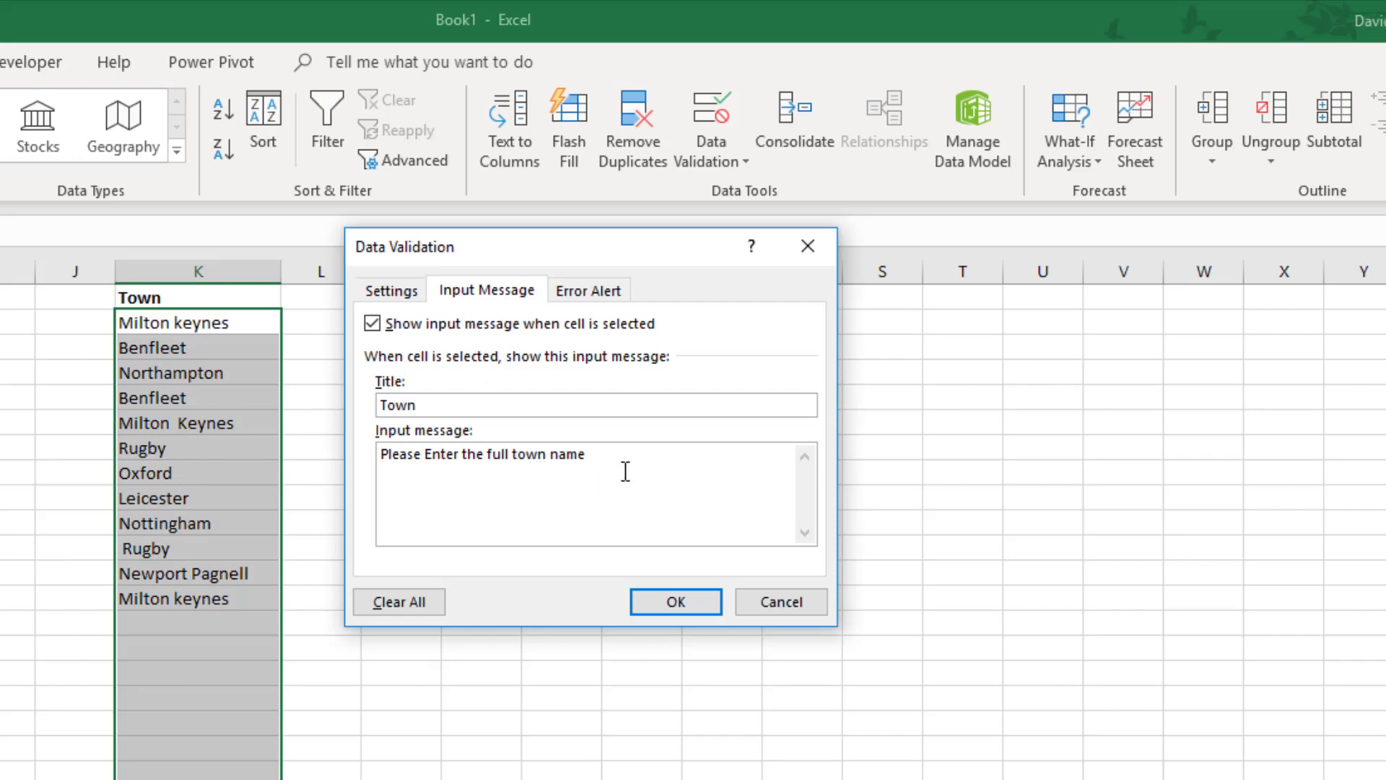
- Set a Stop error alert titled 'Extra Spaces' with the pasted no-extra-spaces message, and save the rule
click(593, 292)
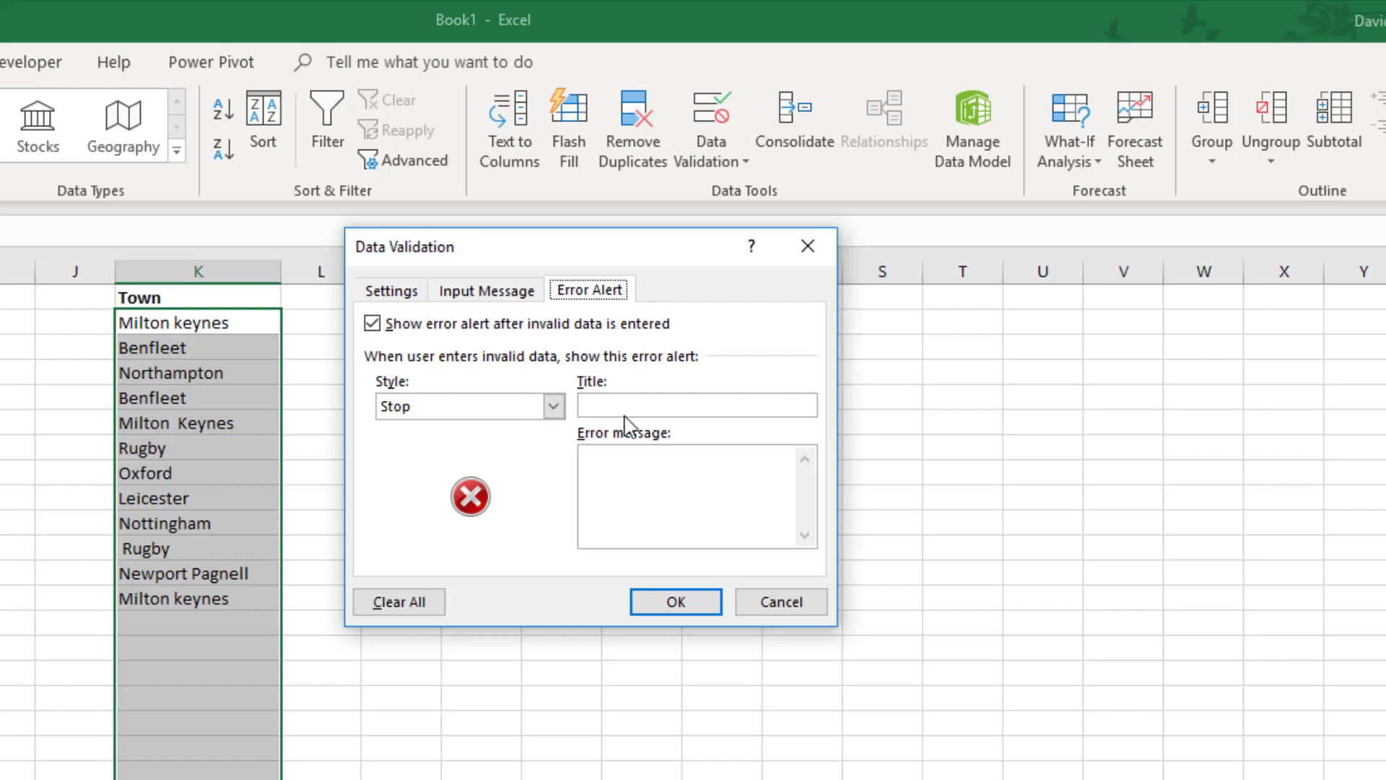
click(600, 405)
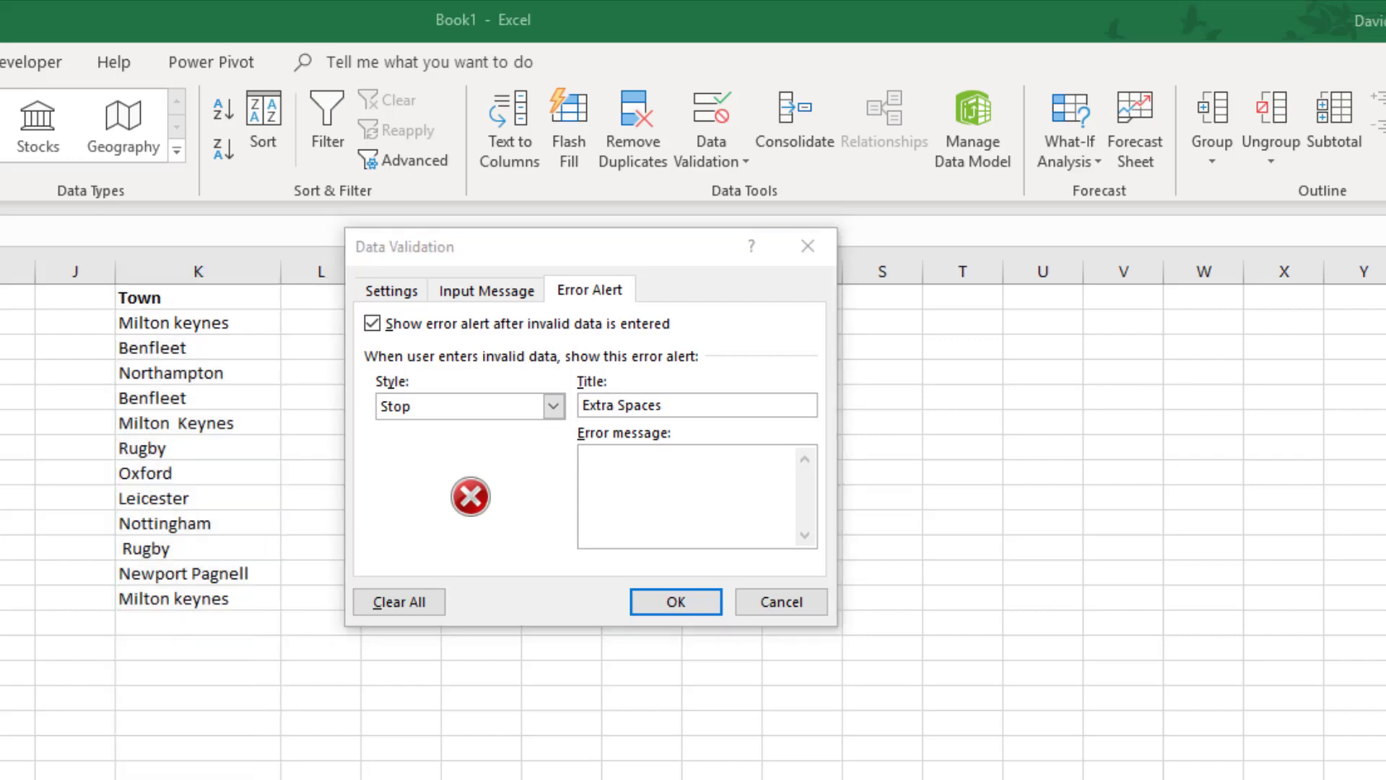
click(703, 464)
text(Please make sure you enter the Town Name without any extra spaces before, after or between the town name)
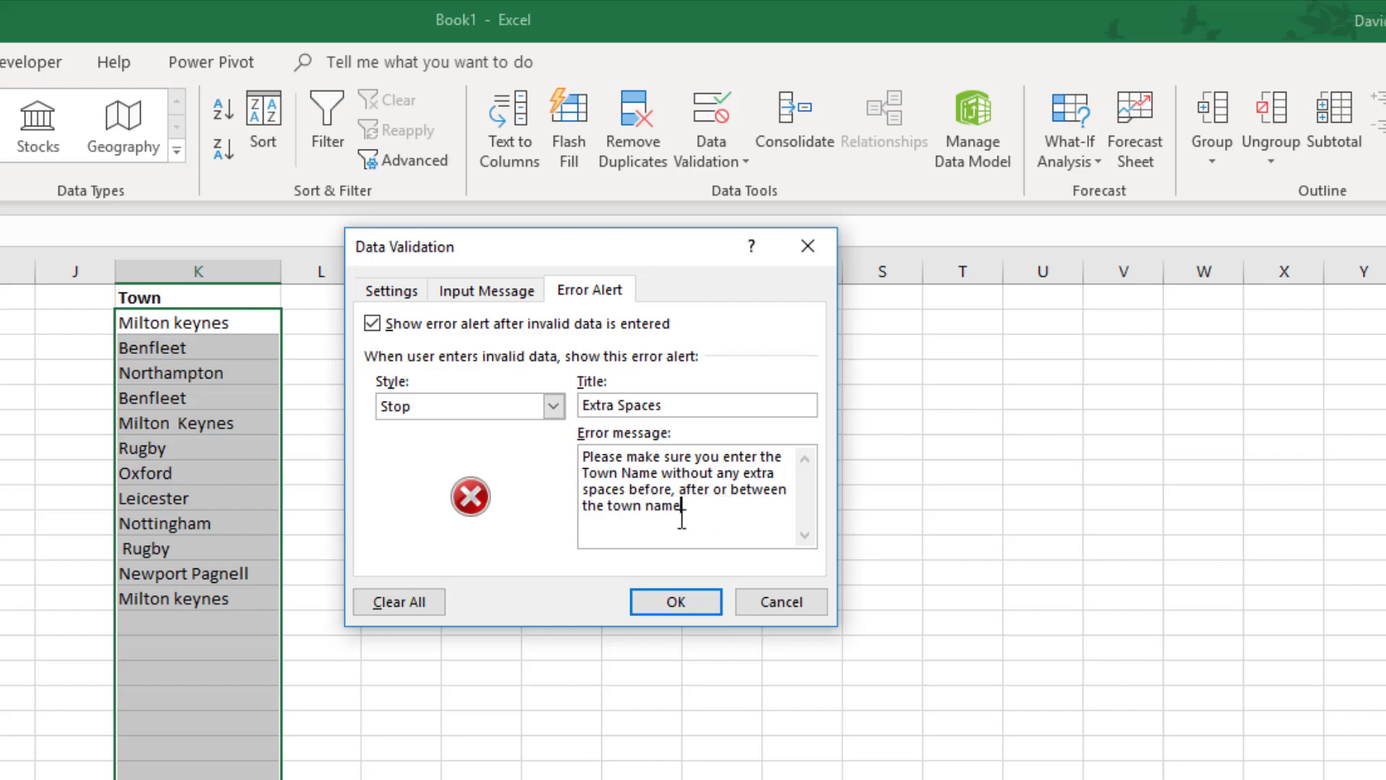
click(691, 606)
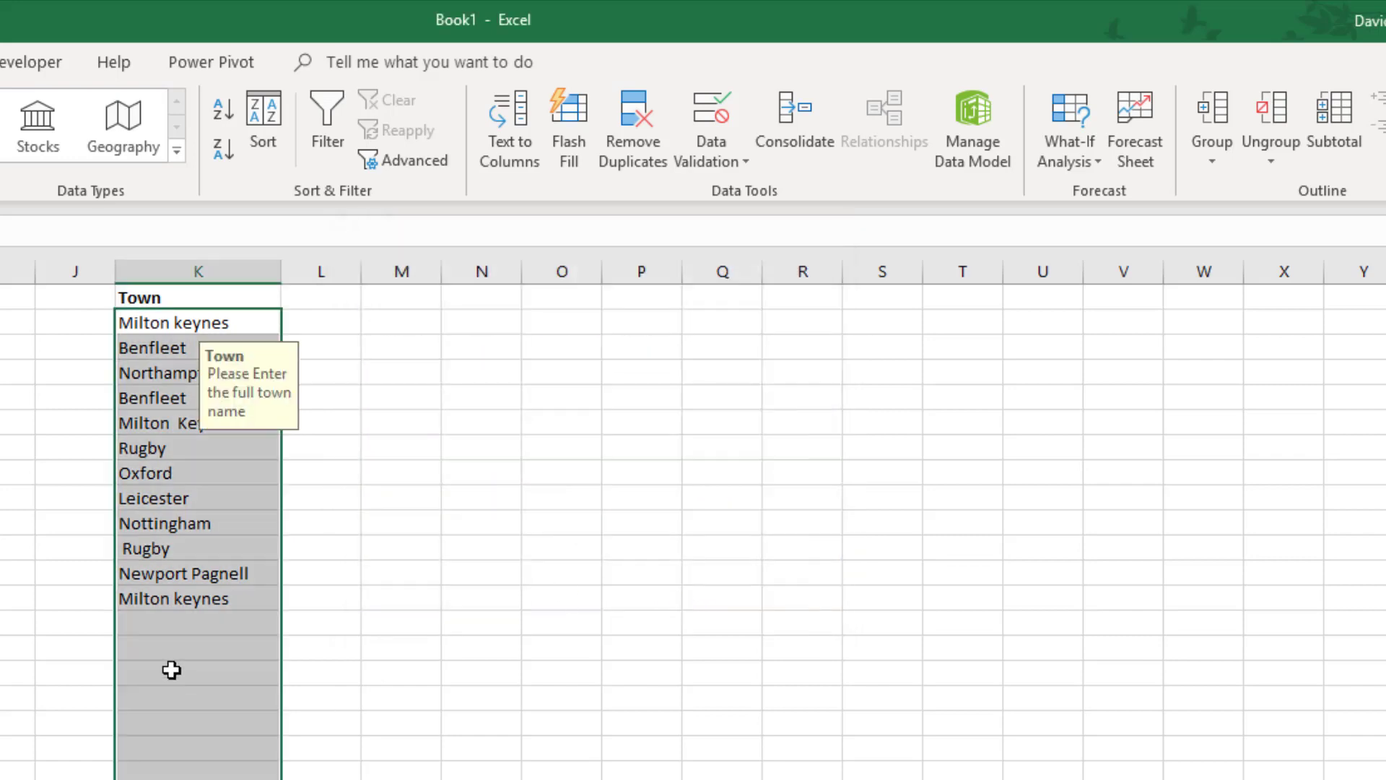
- Enter Northampton in K14, then 'Northampton ' with a trailing space in K15 to trigger the alert
click(173, 619)
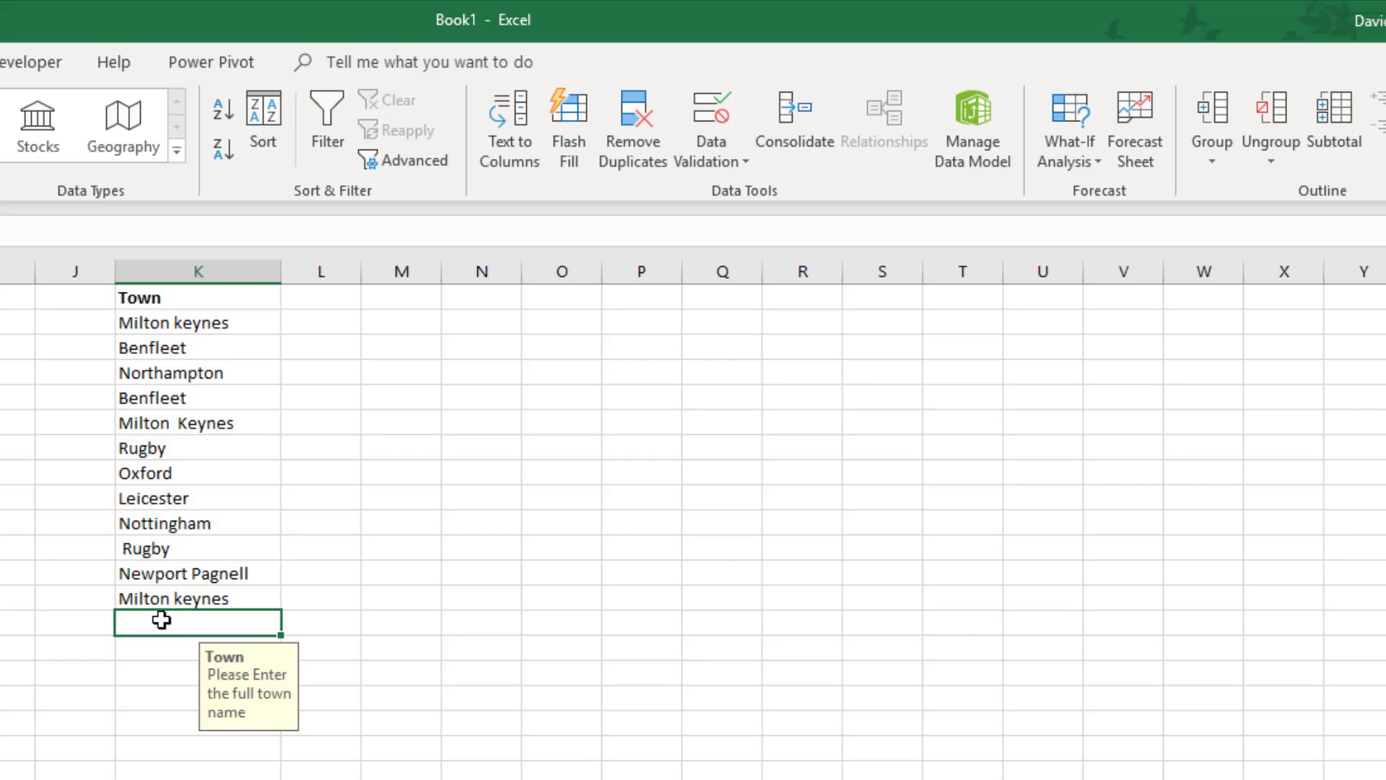
text(N)
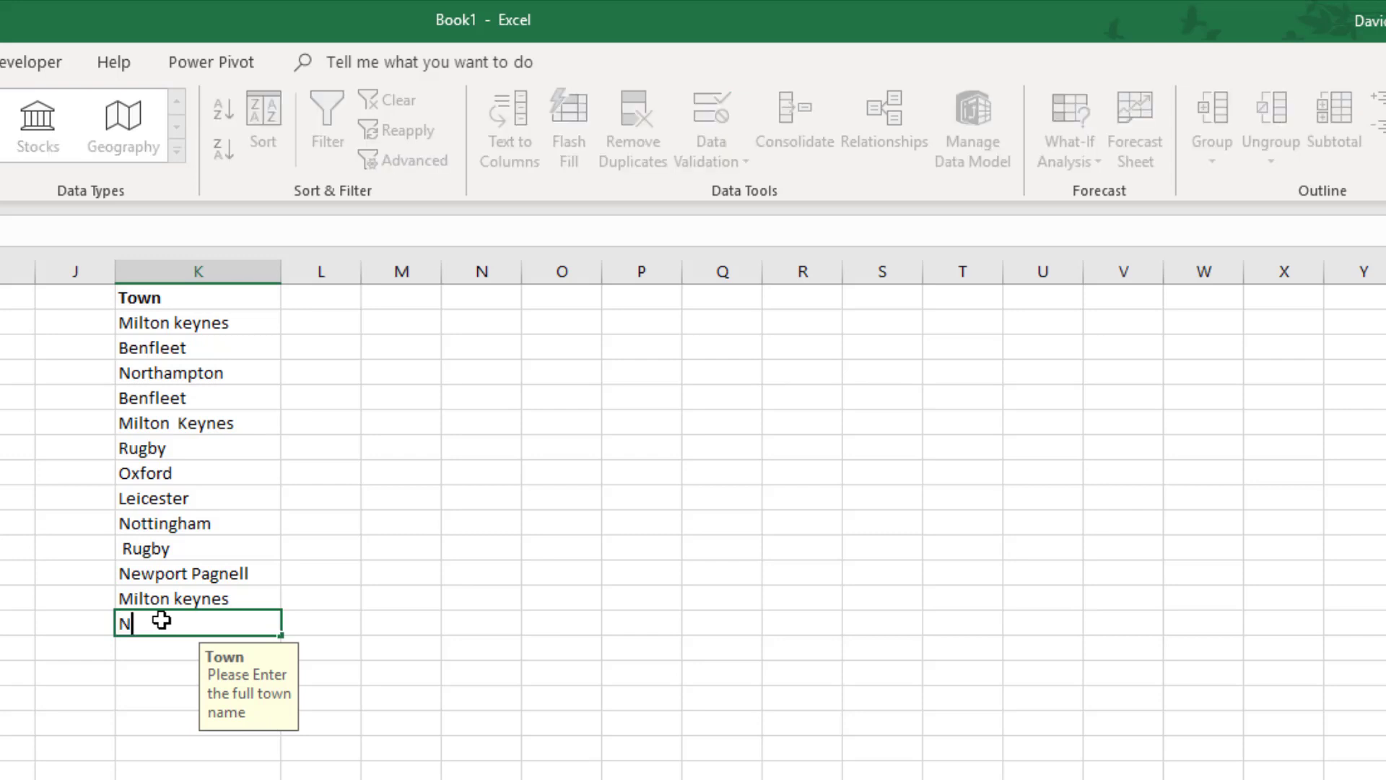
text(orthampton)
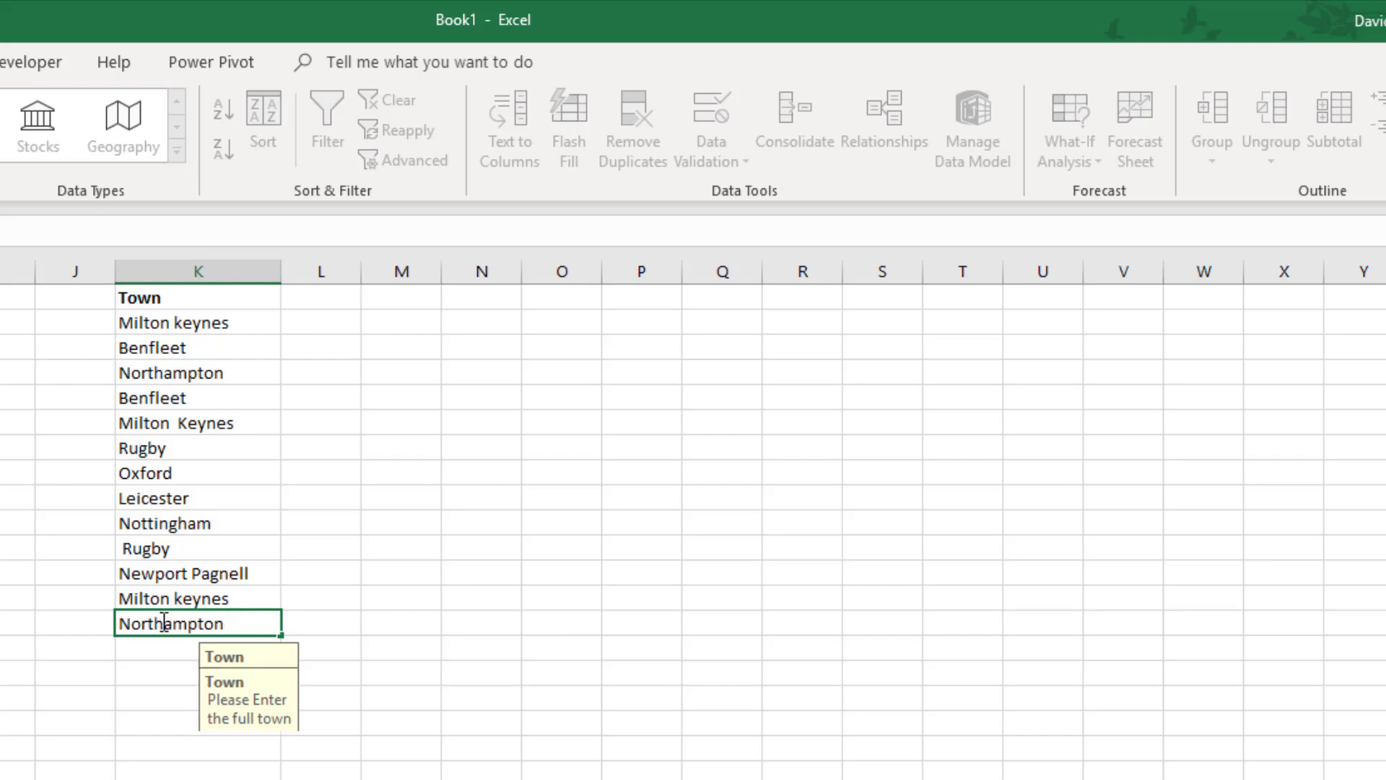
key(Return)
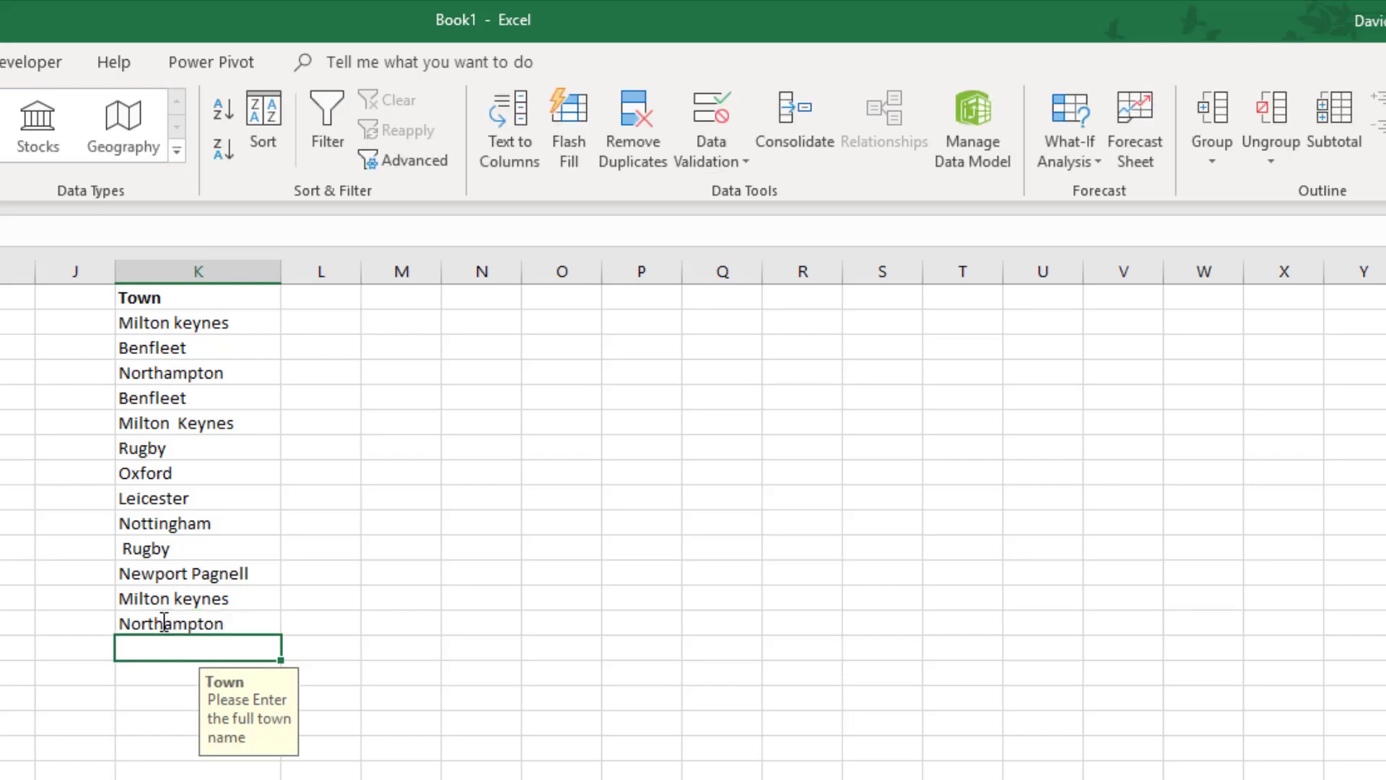
text(No)
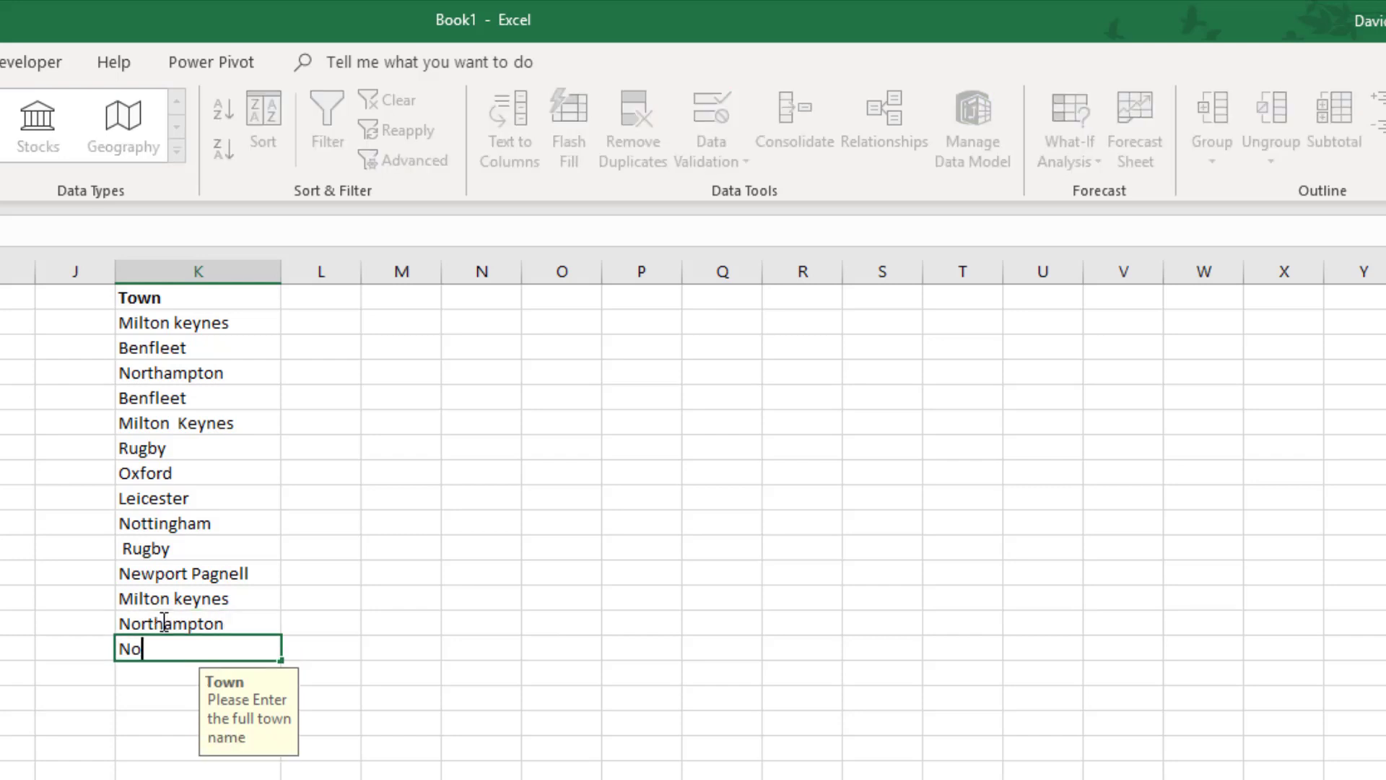
text(rthampton)
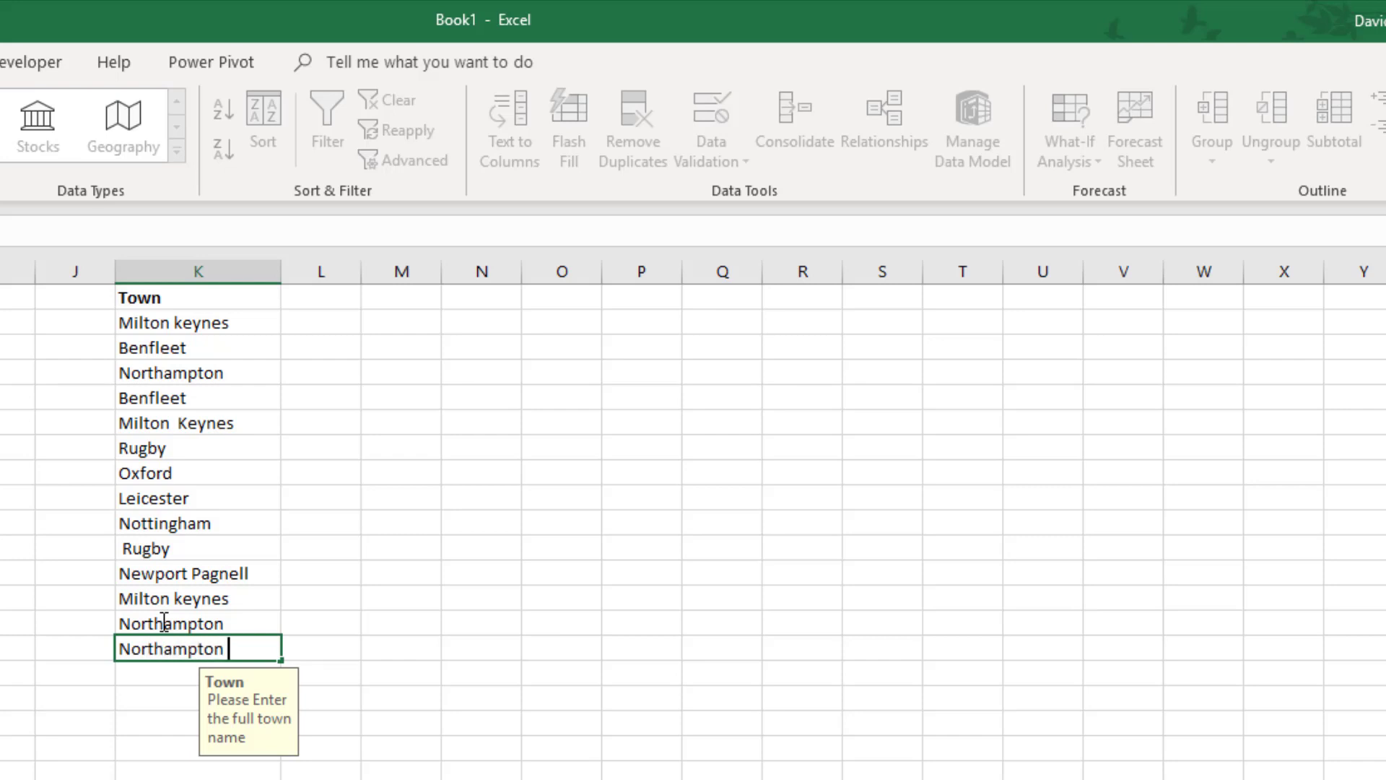
key(Return)
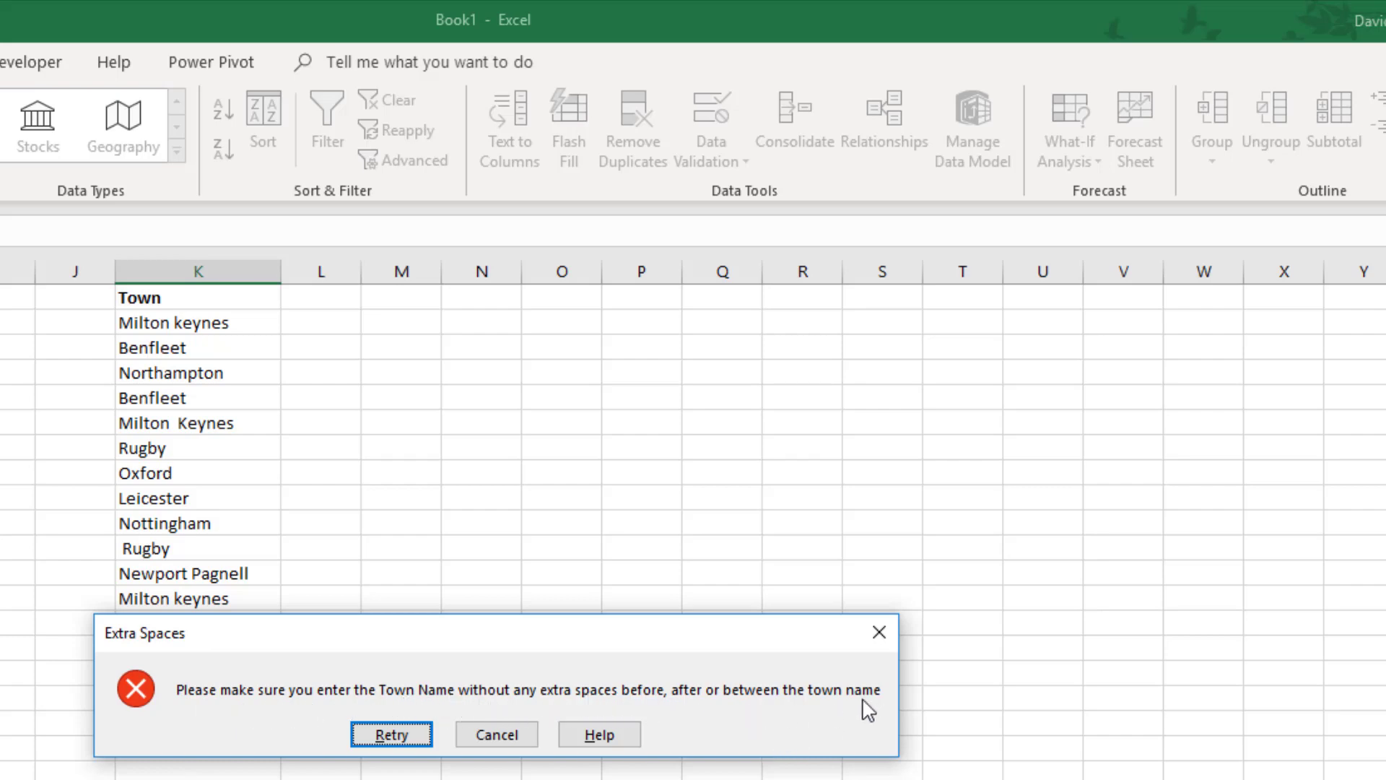
- Retry the rejected entry, delete its trailing space, and commit Northampton
click(390, 734)
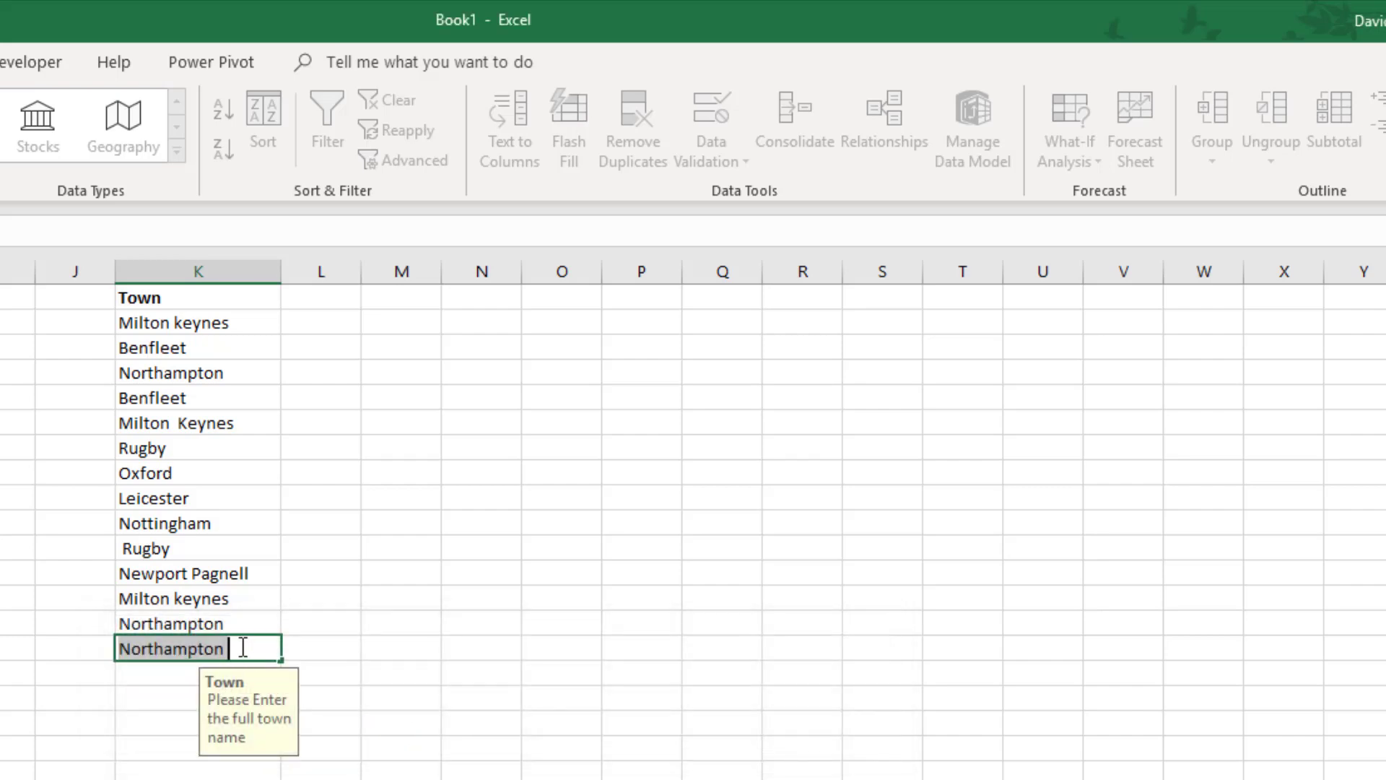
click(243, 646)
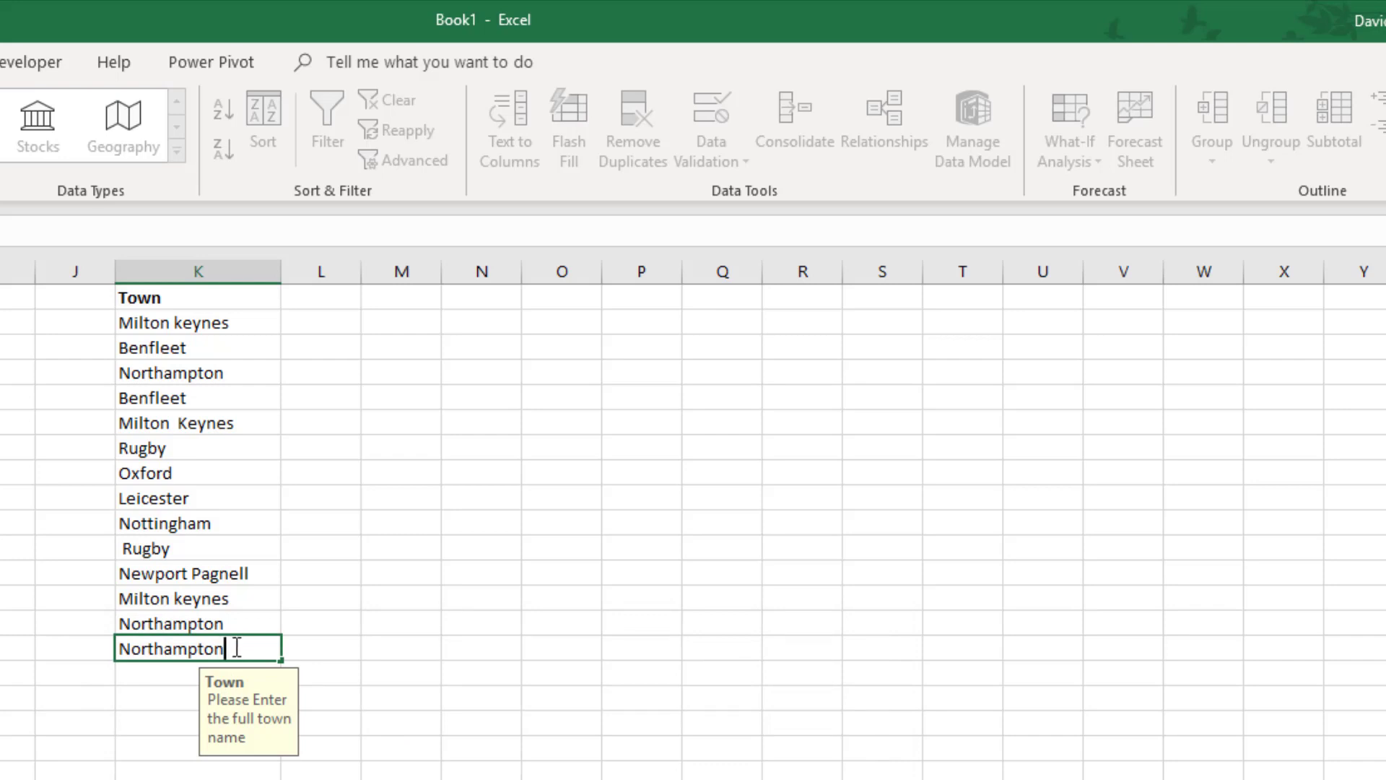
key(BackSpace)
key(Return)
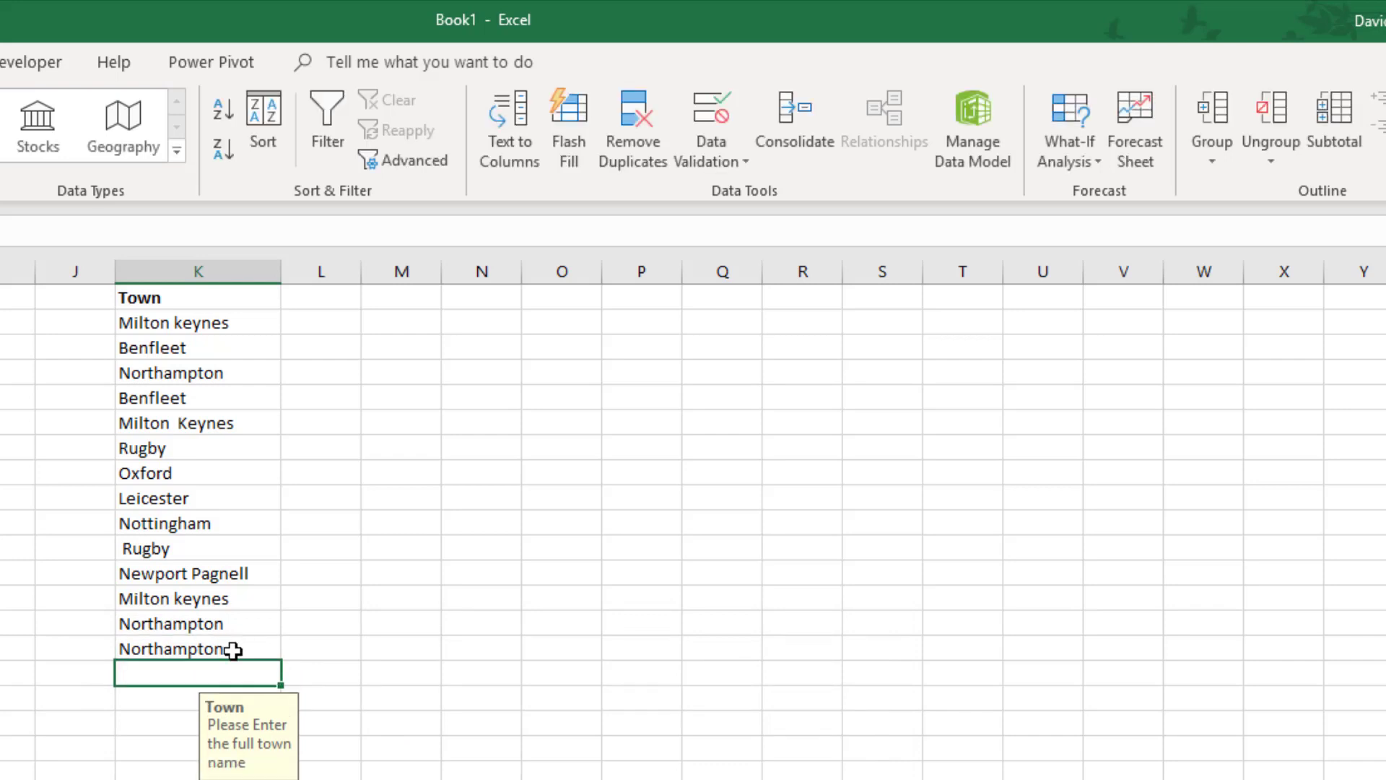
click(220, 322)
drag(218, 370, 236, 650)
click(218, 751)
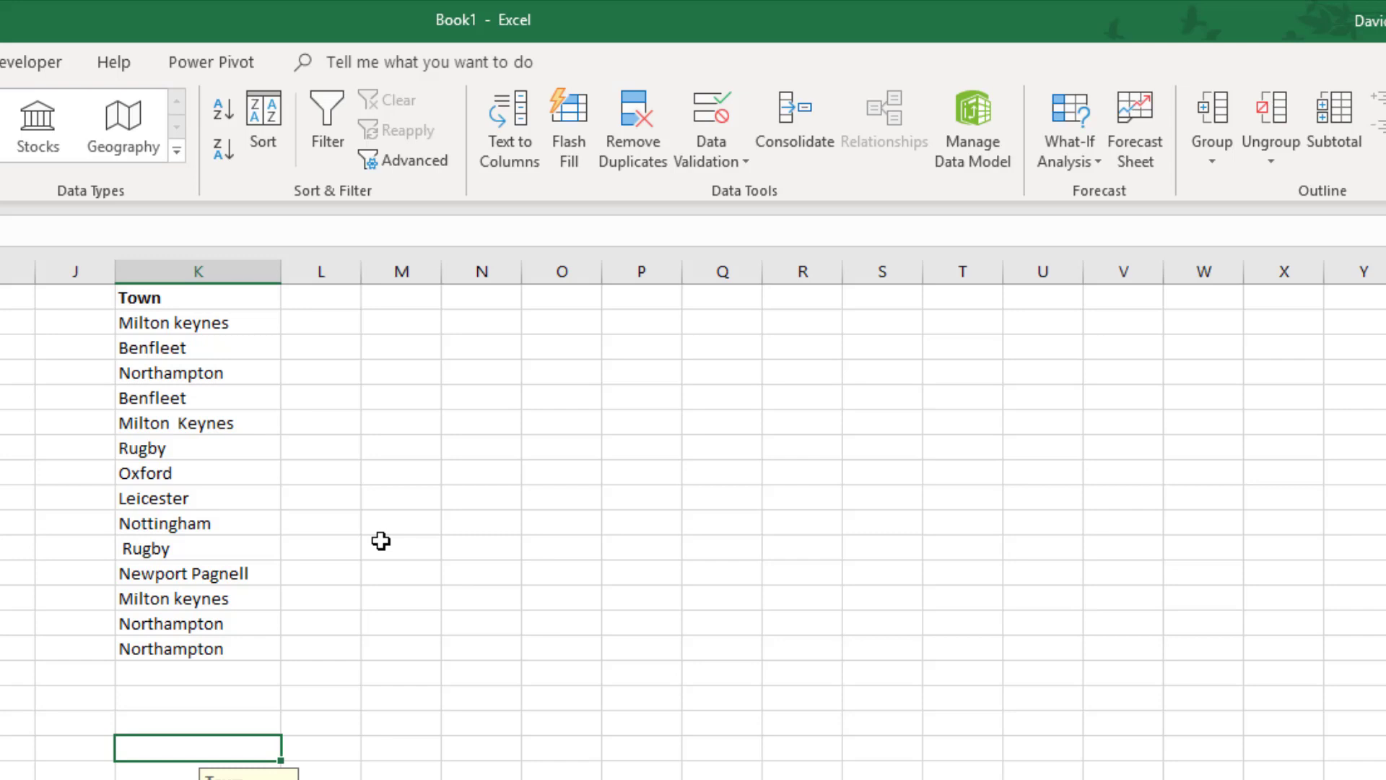
- Run Circle Invalid Data from the Data Validation dropdown to flag spaced town names
click(738, 161)
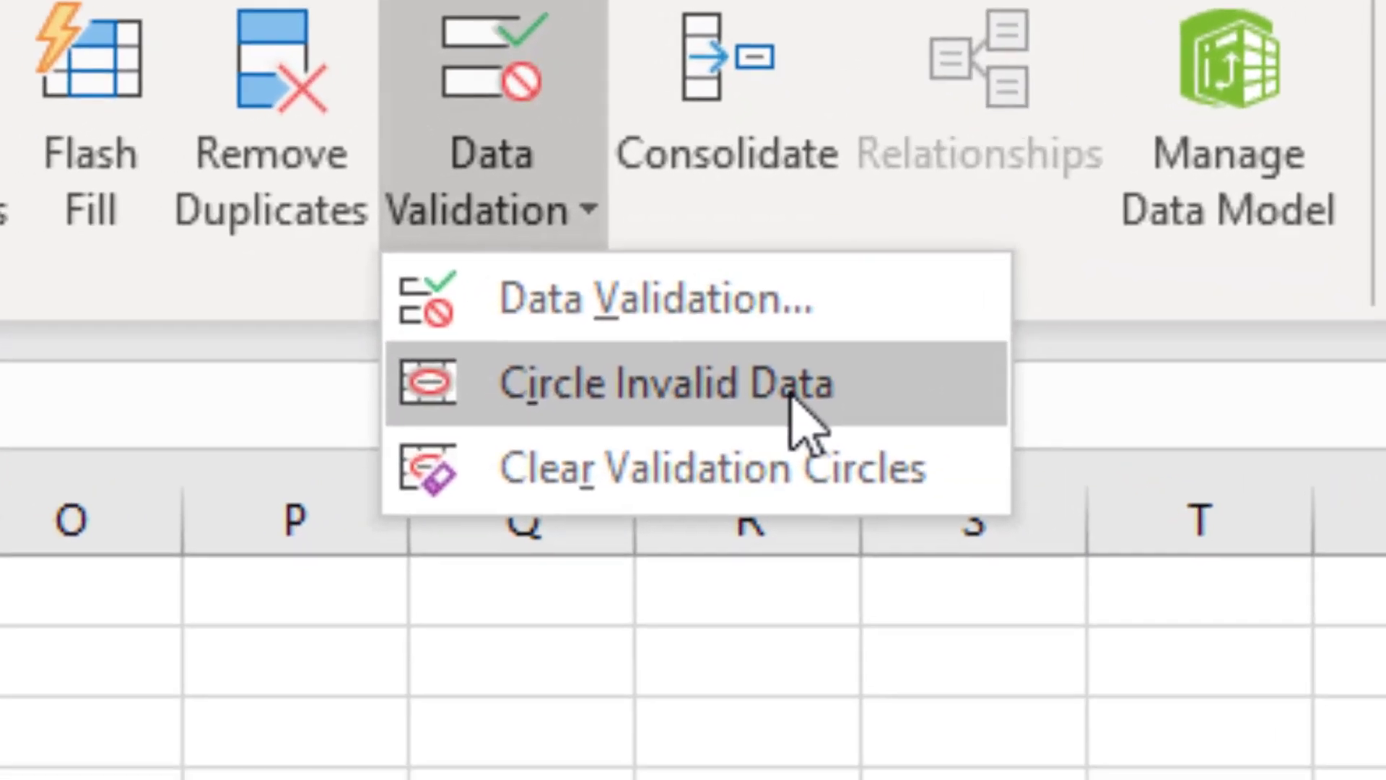
click(818, 228)
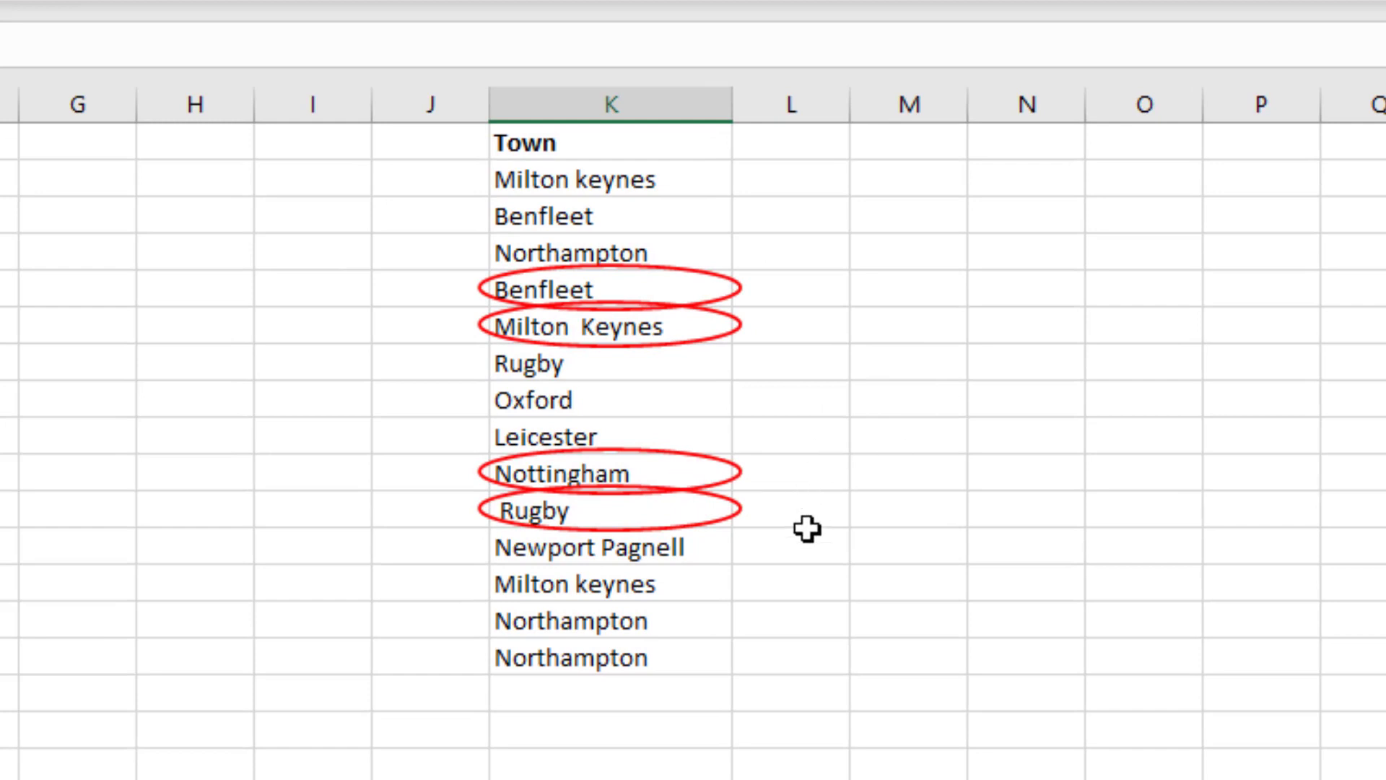
- Fix Benfleet's trailing space and Milton Keynes' double space
click(616, 278)
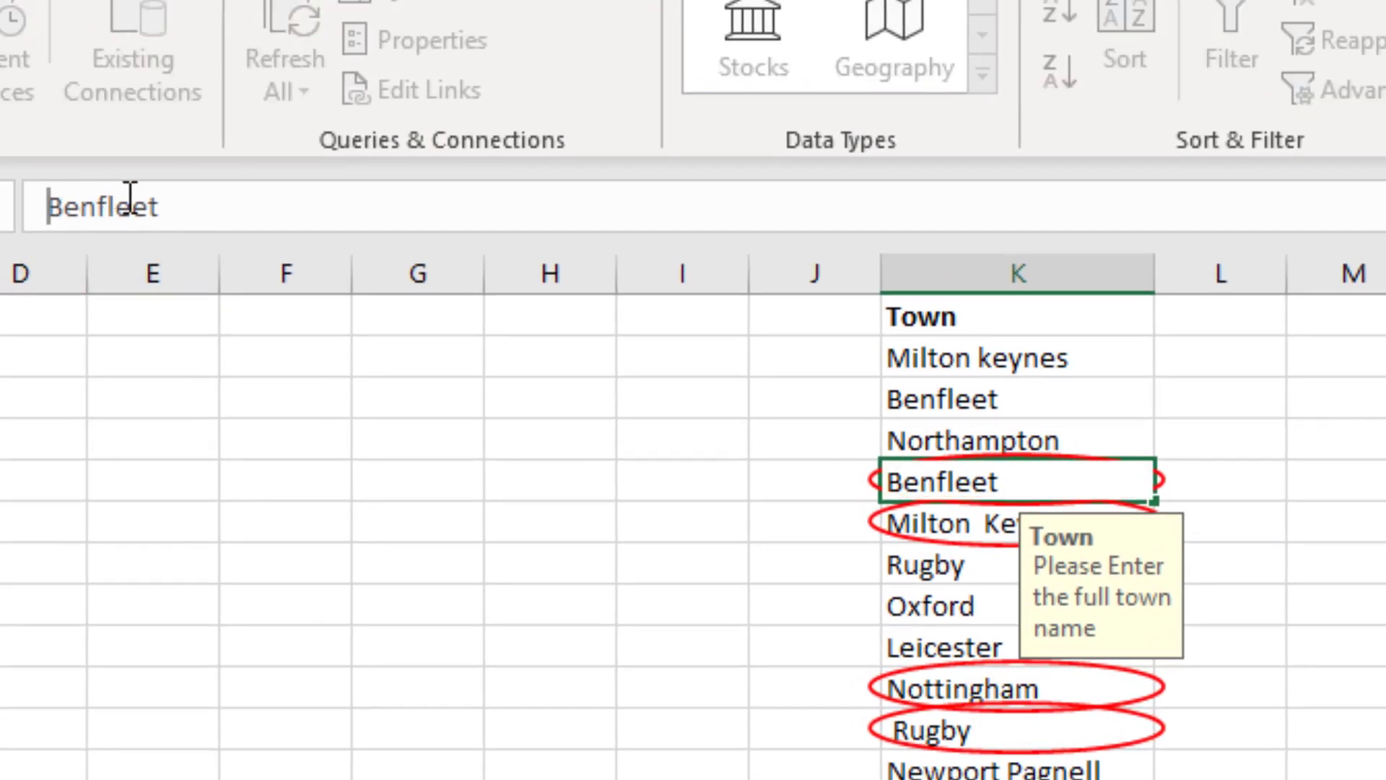
click(208, 200)
key(Return)
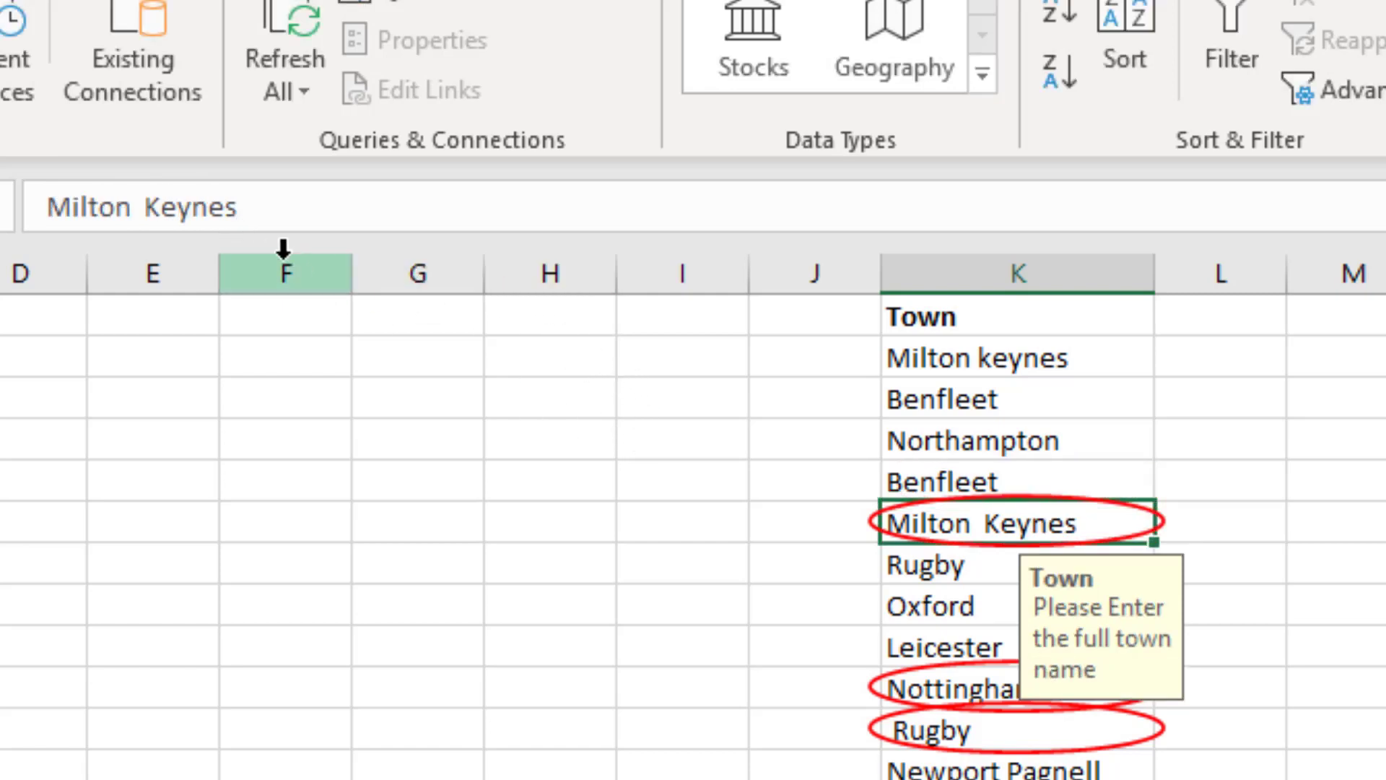
click(52, 206)
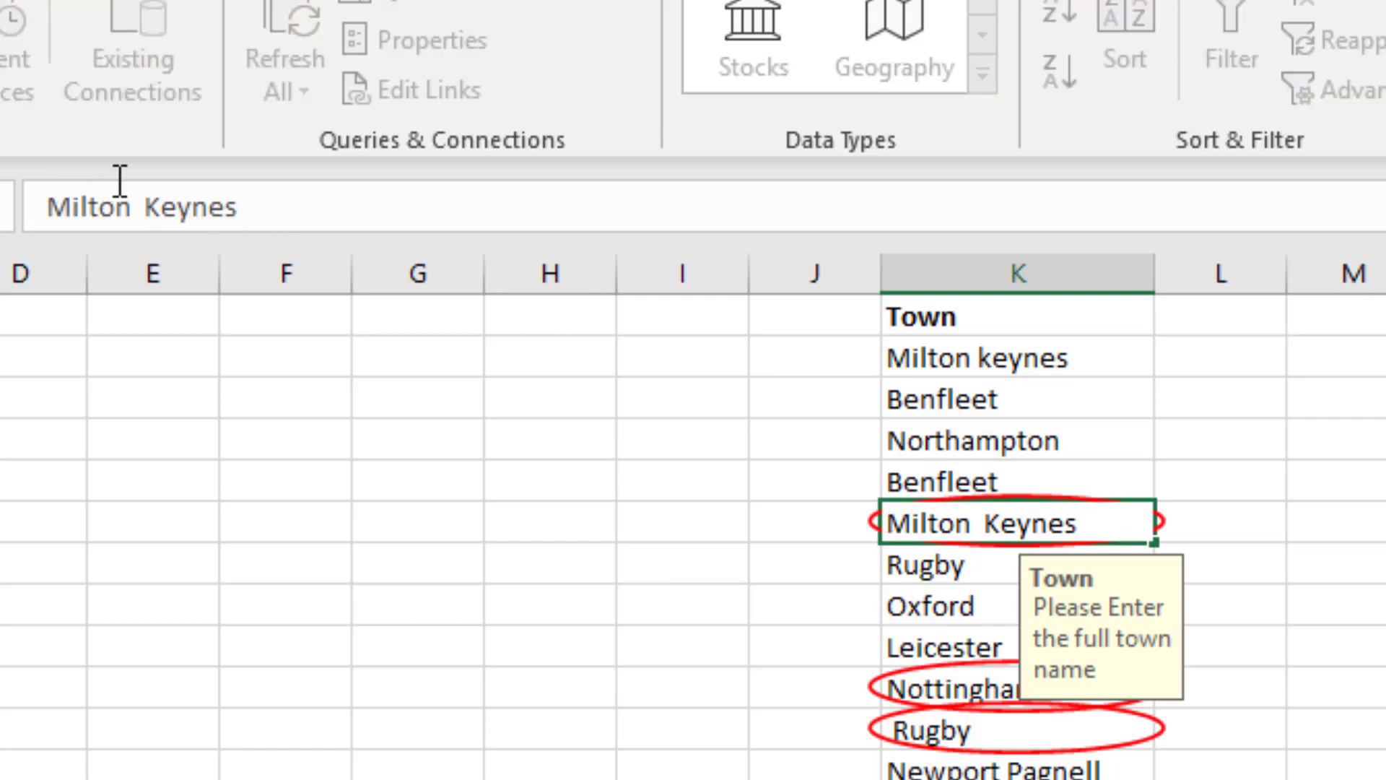
click(145, 208)
key(BackSpace)
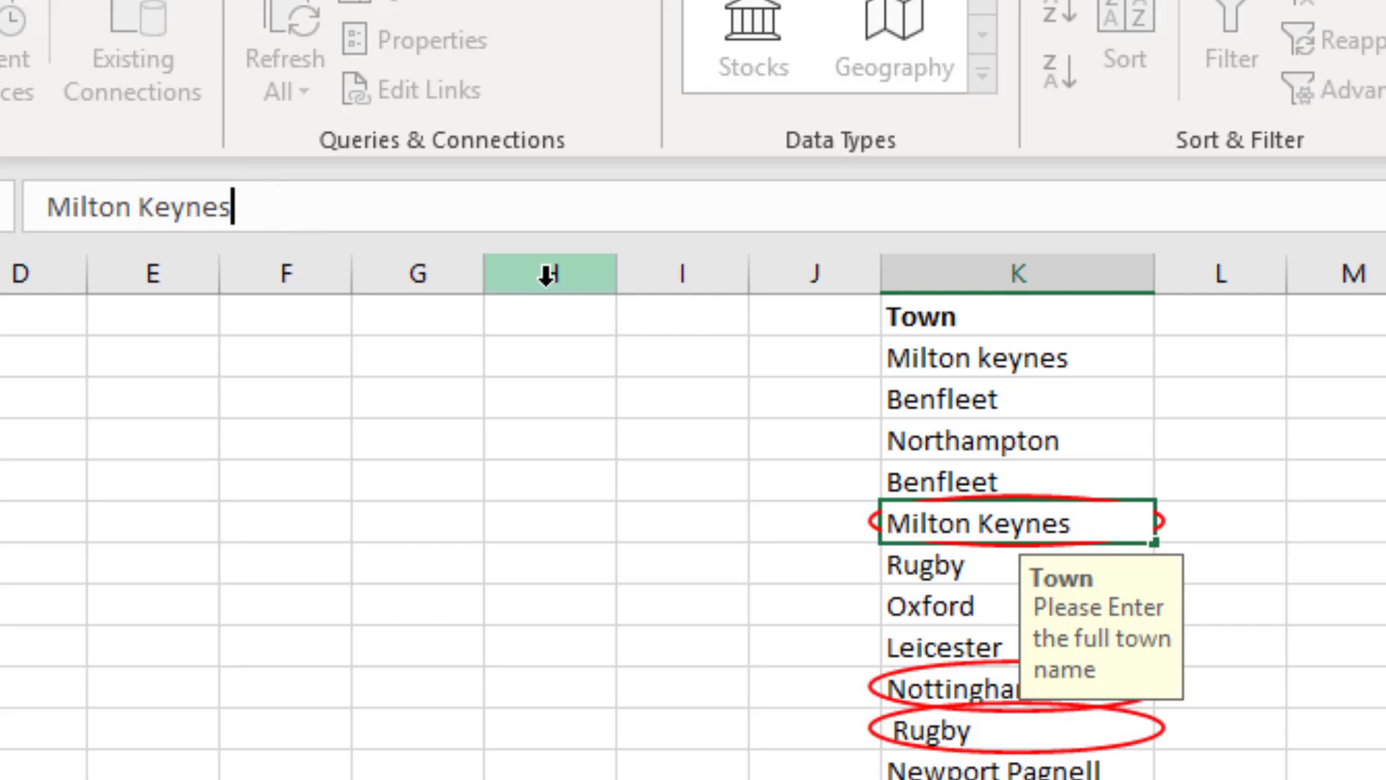
key(Return)
- Remove Nottingham's trailing space and Rugby's leading space
click(968, 680)
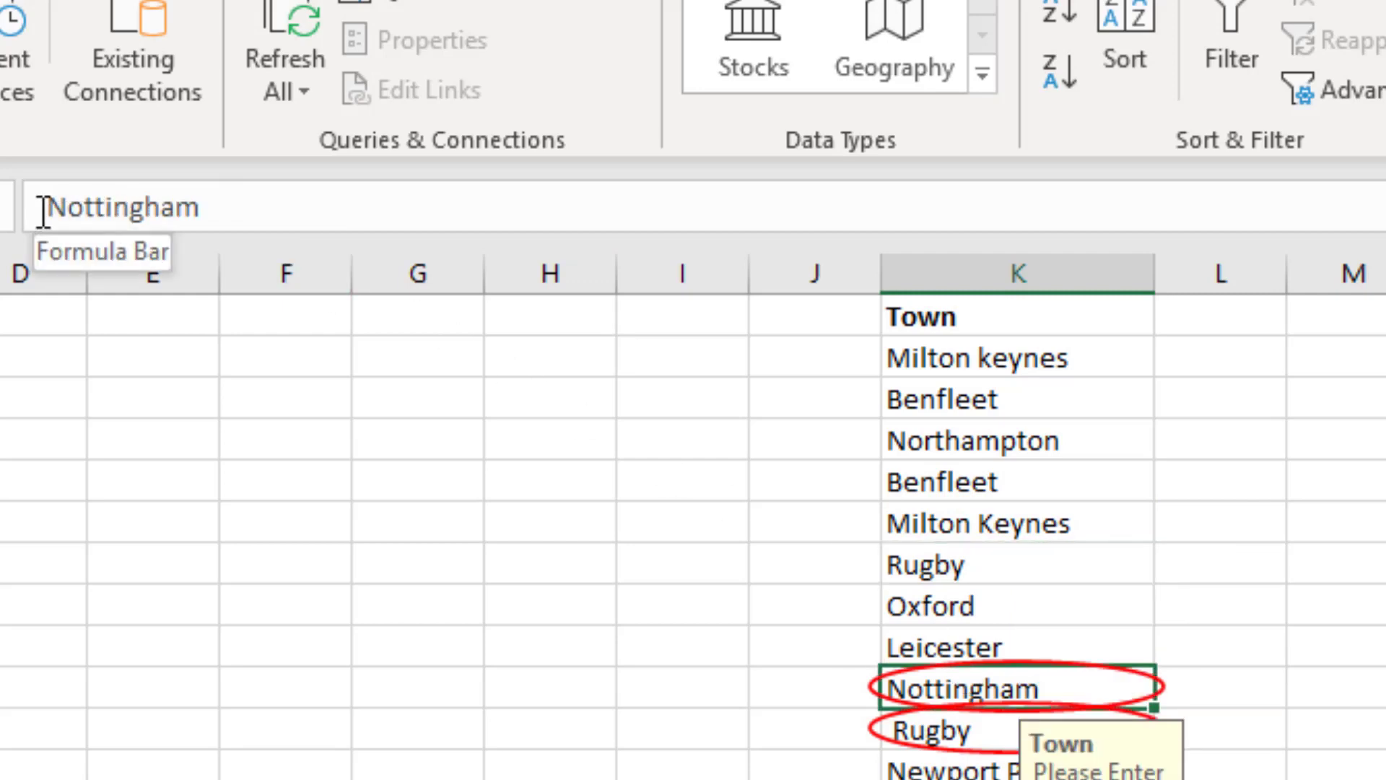
click(259, 203)
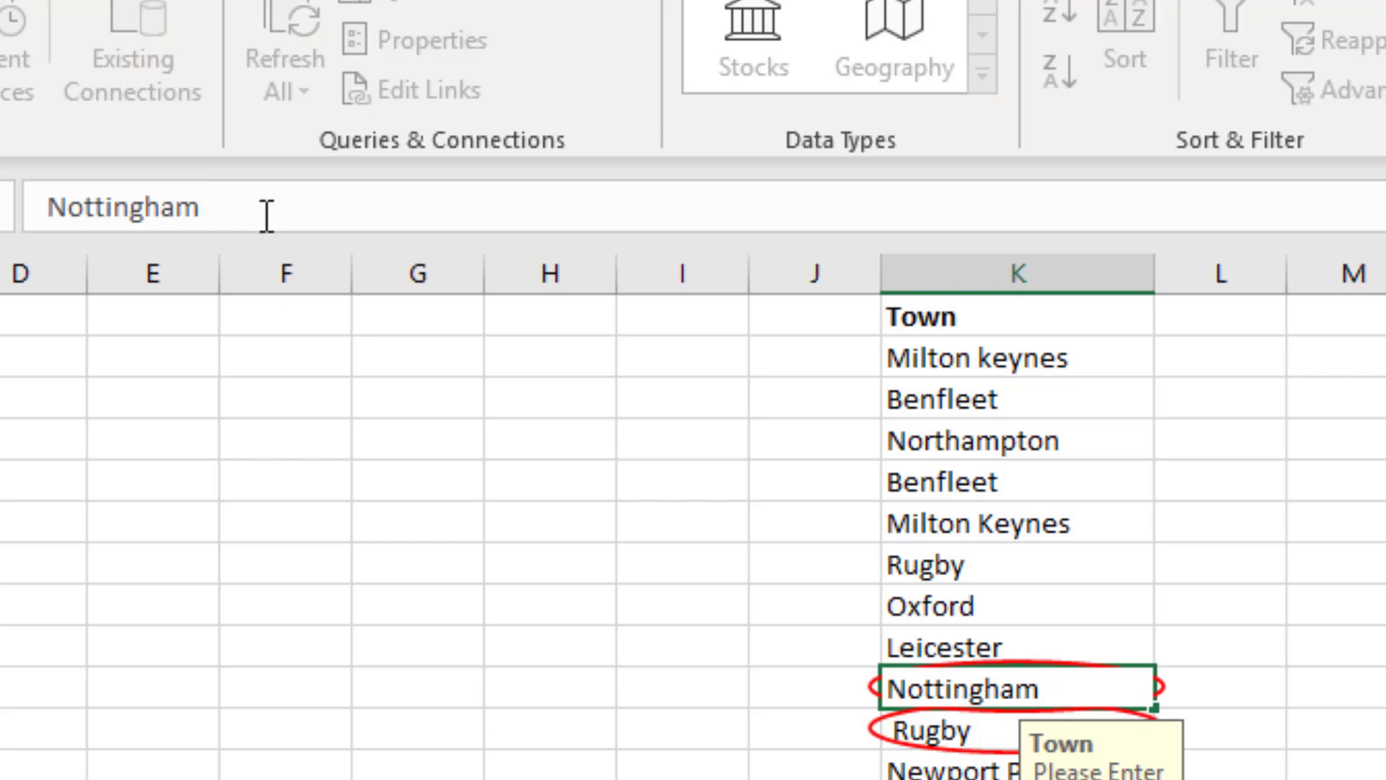
key(BackSpace)
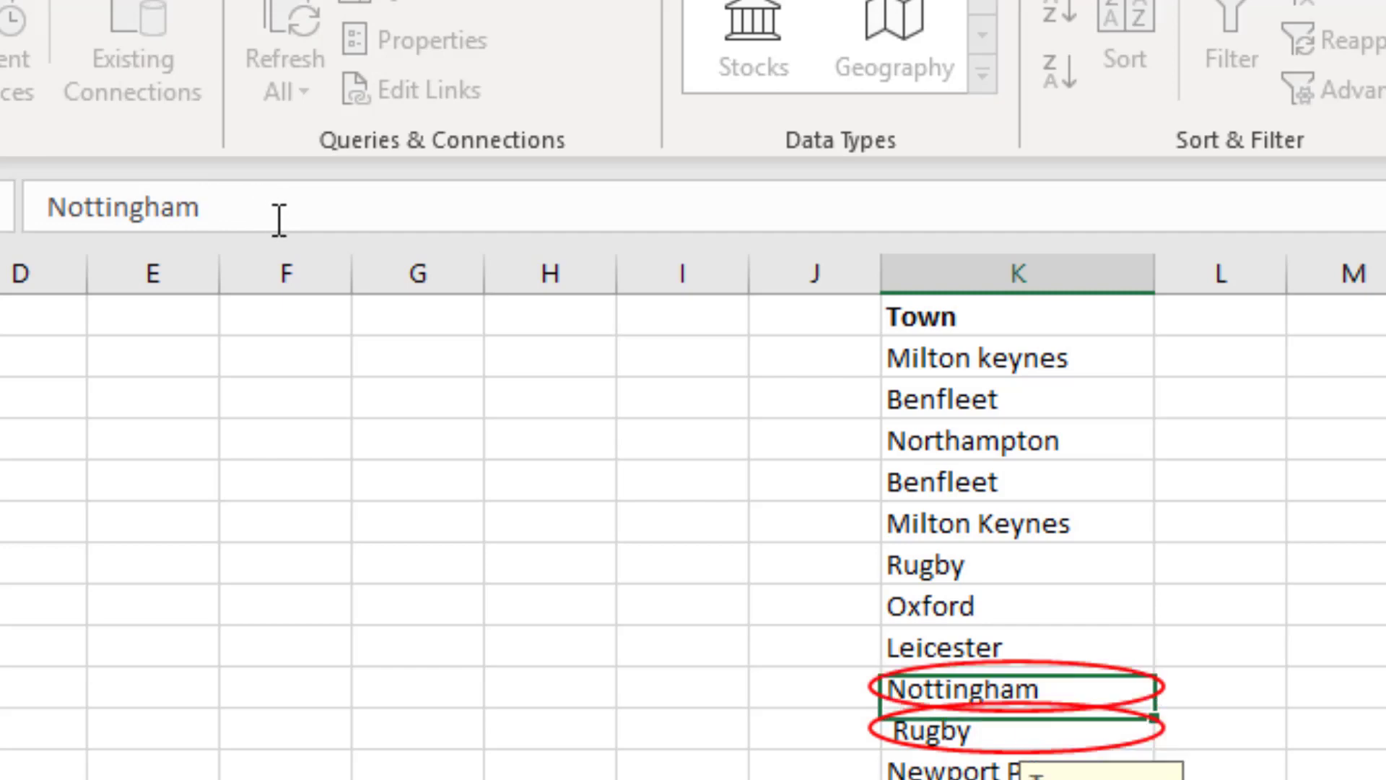
key(Return)
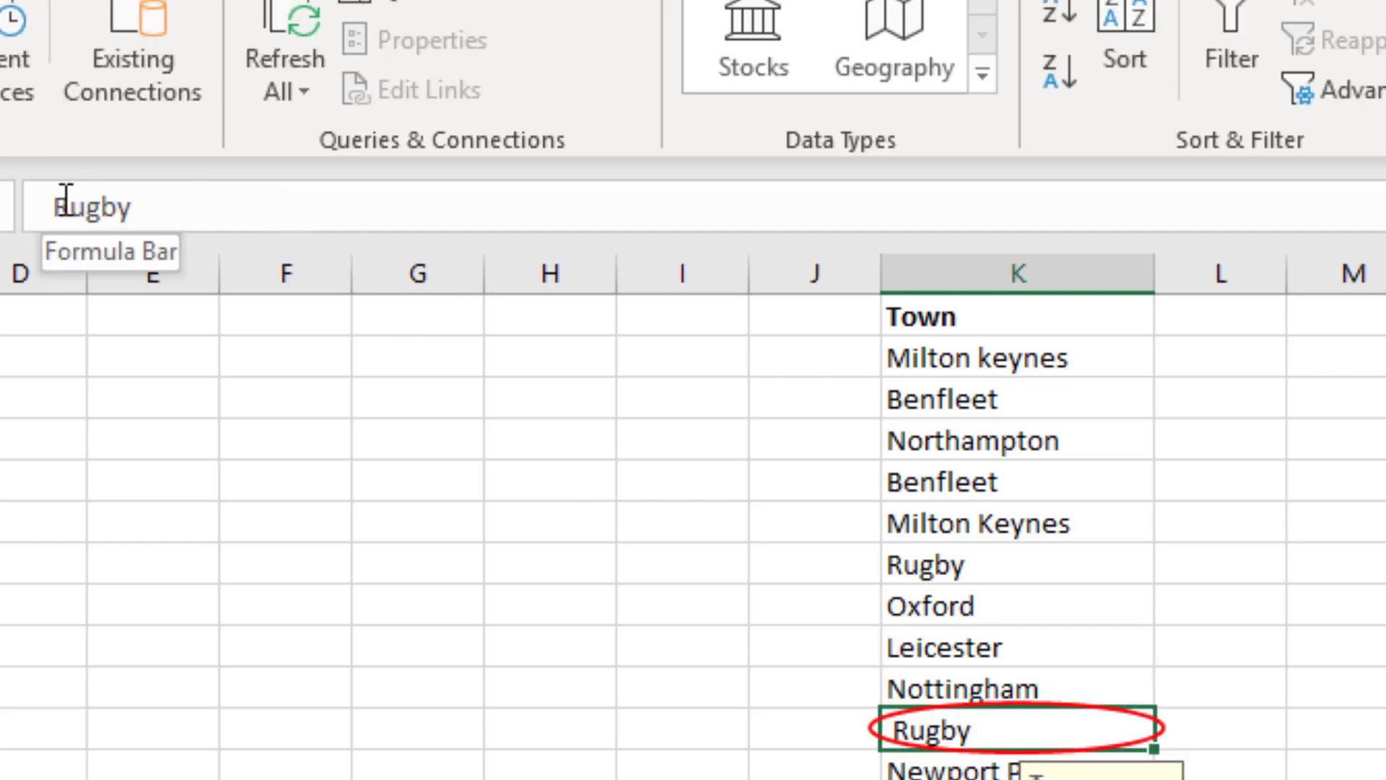
click(278, 207)
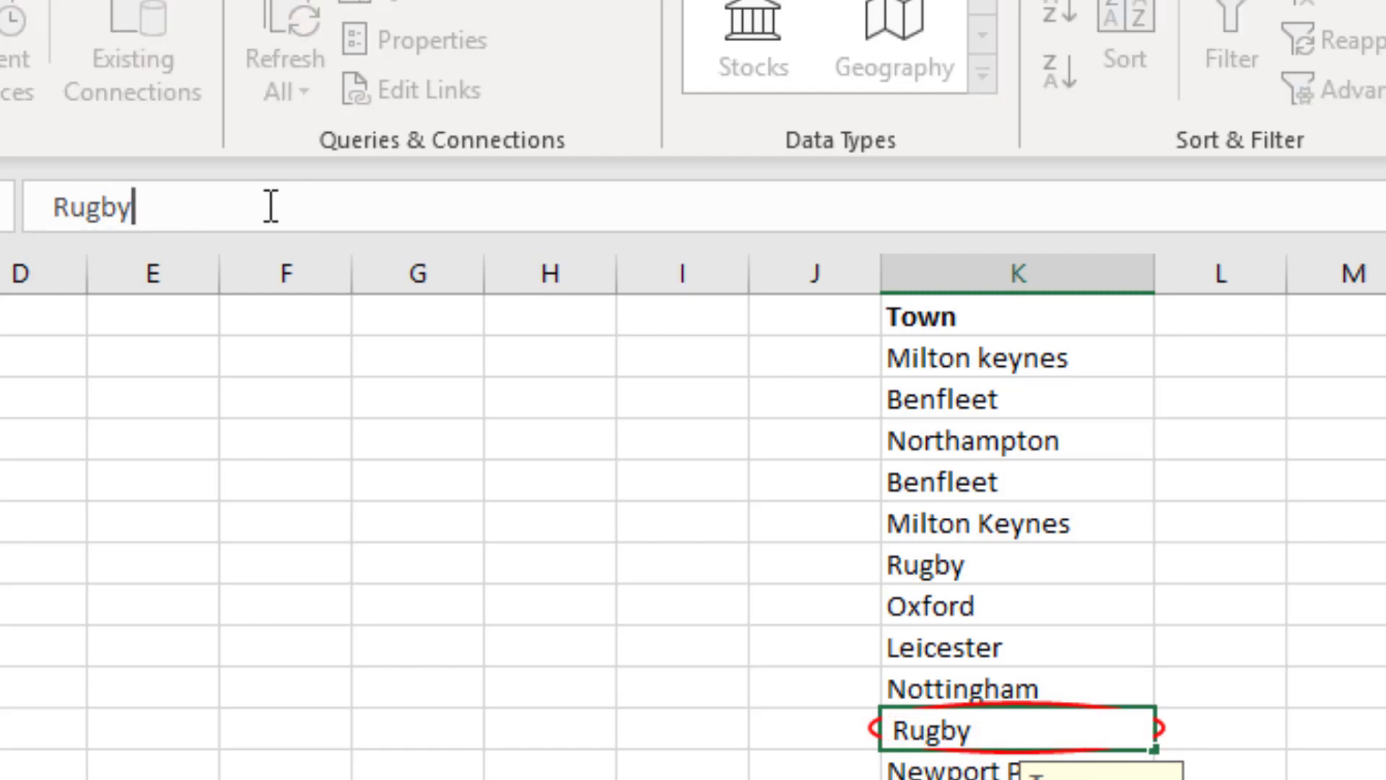
click(56, 207)
key(BackSpace)
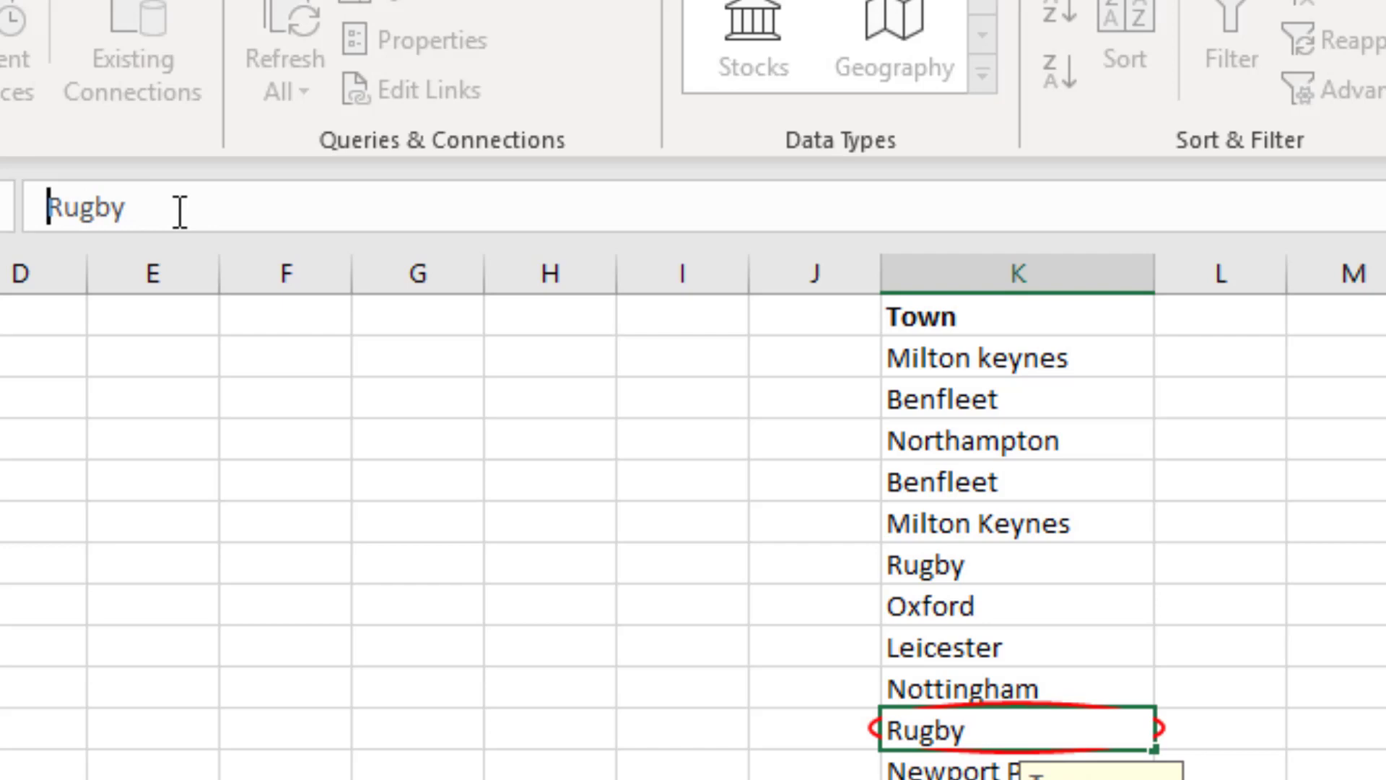
key(Return)
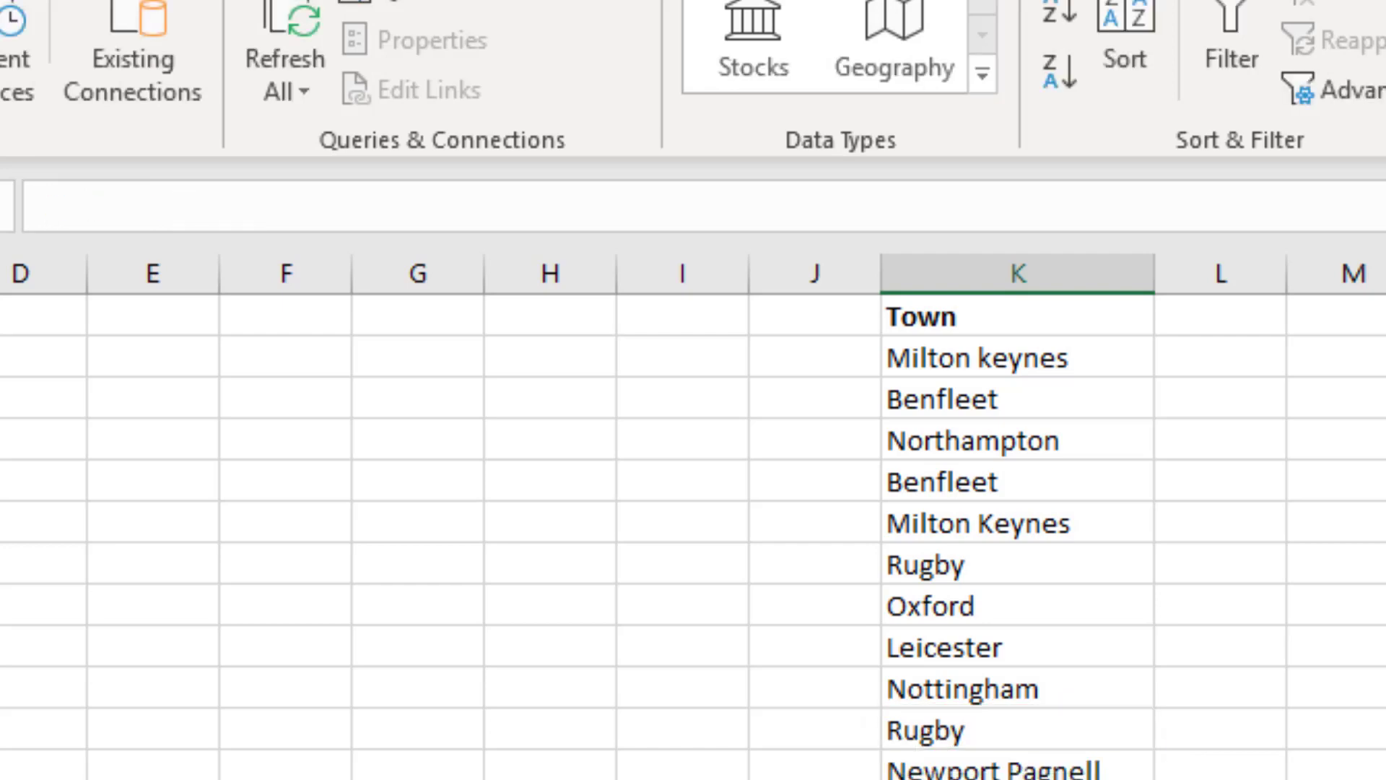